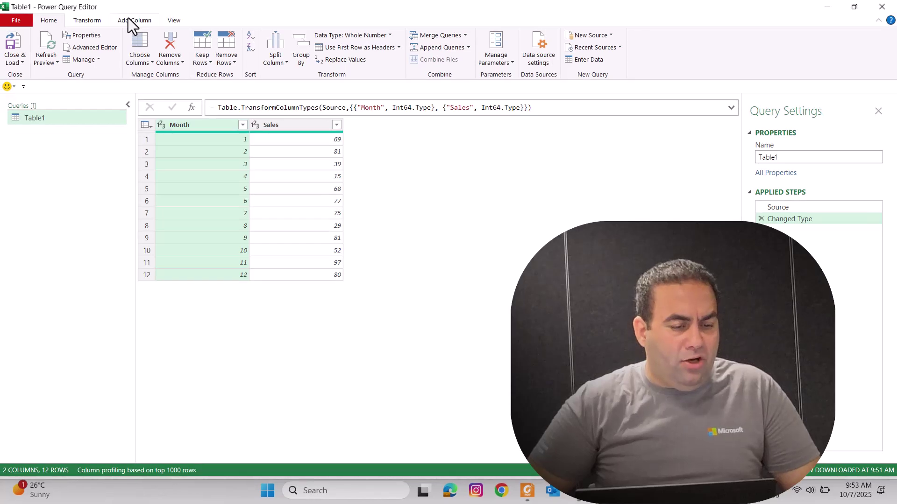
Add a custom column named Previous Month to Table1 with the formula [Month]-1.
click(128, 21)
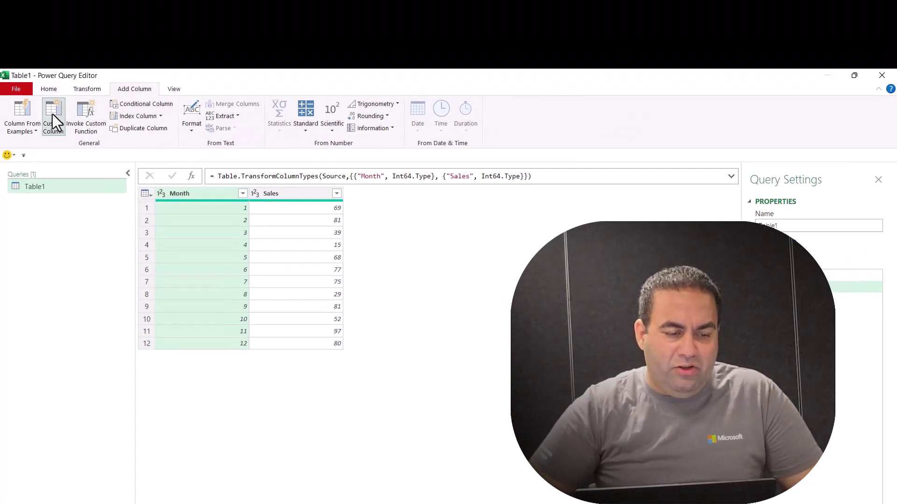
click(52, 114)
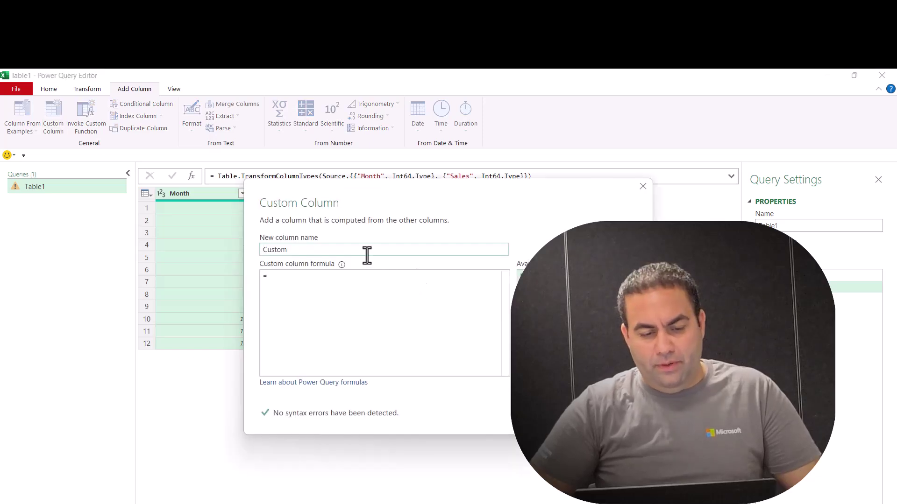
text(Previous Month)
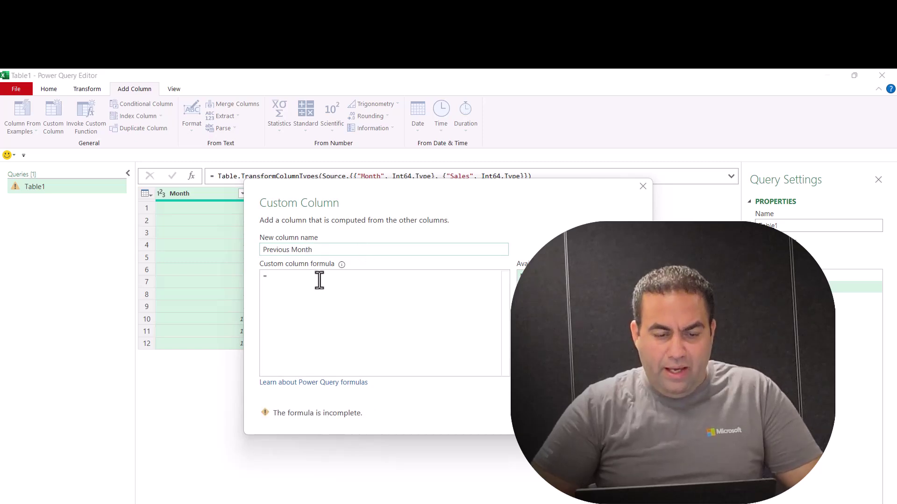
click(317, 280)
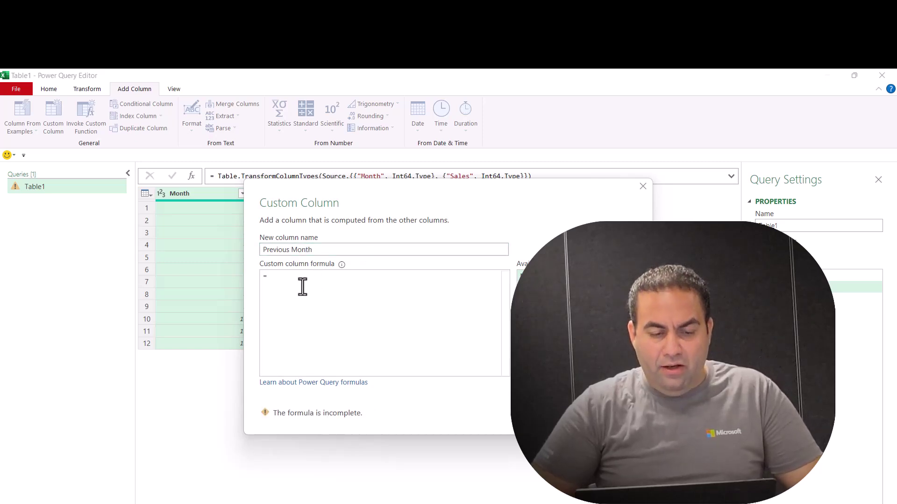
text([Month]-1)
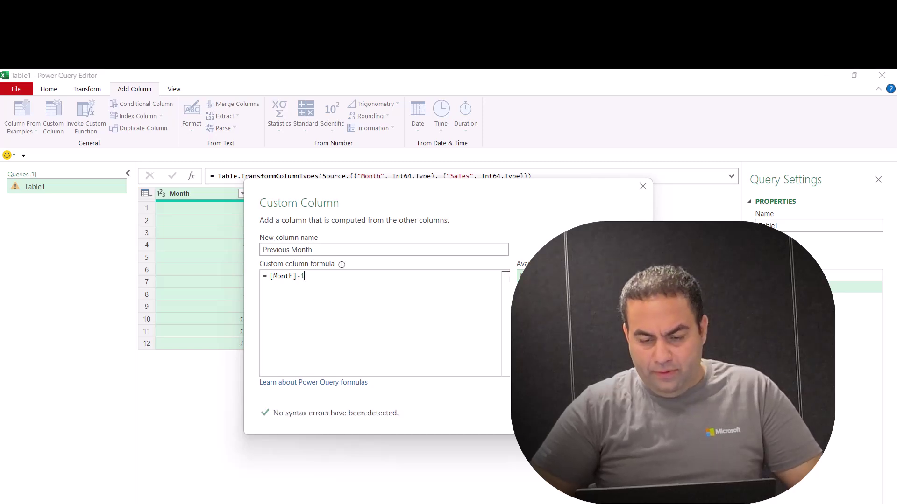
click(575, 413)
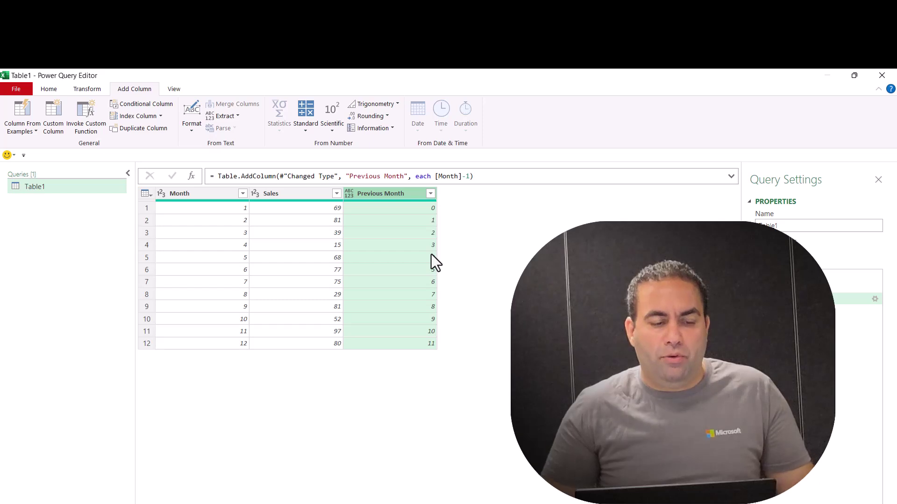
Merge Table1 with itself, matching Previous Month to Month with a Left Outer join.
click(46, 90)
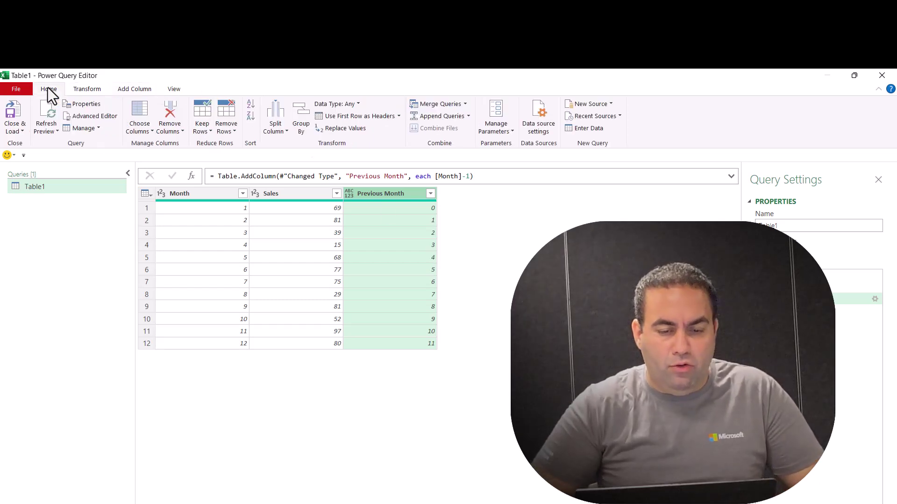
click(429, 104)
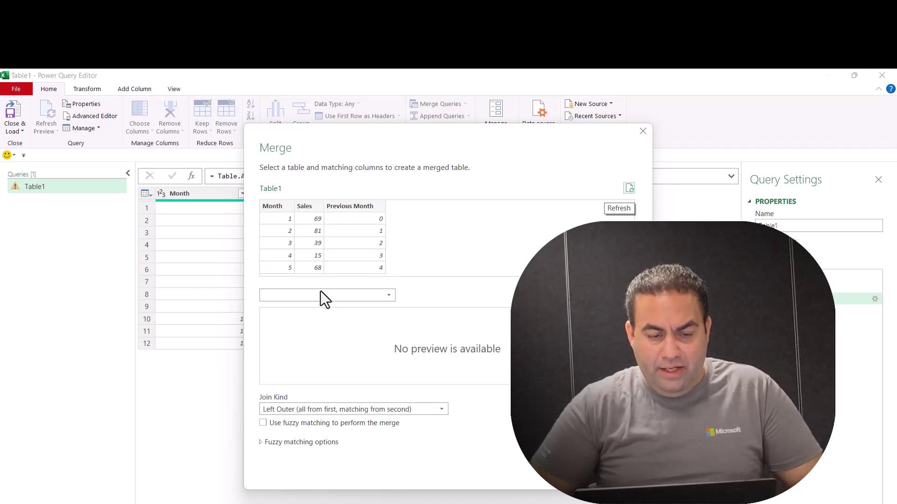
click(319, 293)
click(286, 307)
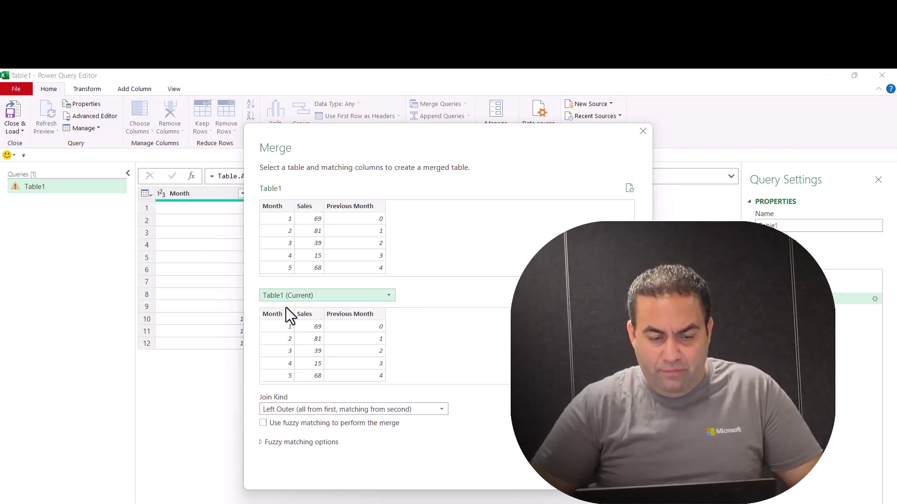
click(339, 206)
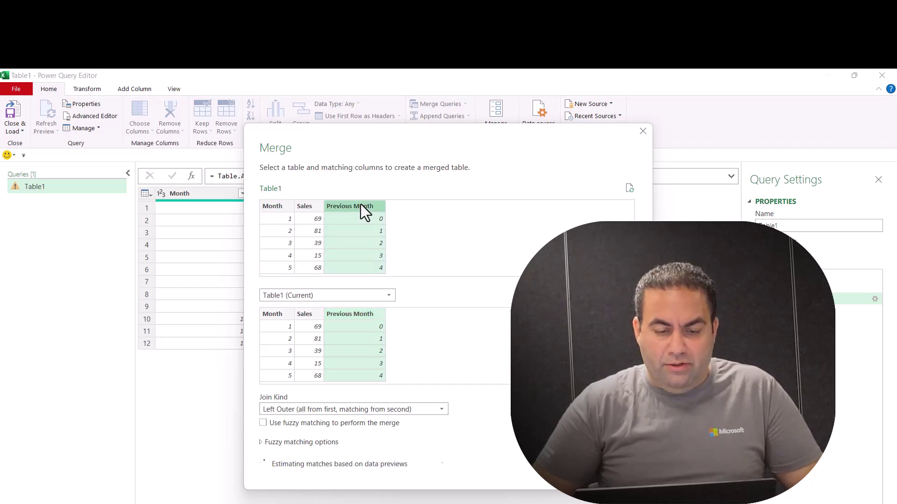
click(270, 314)
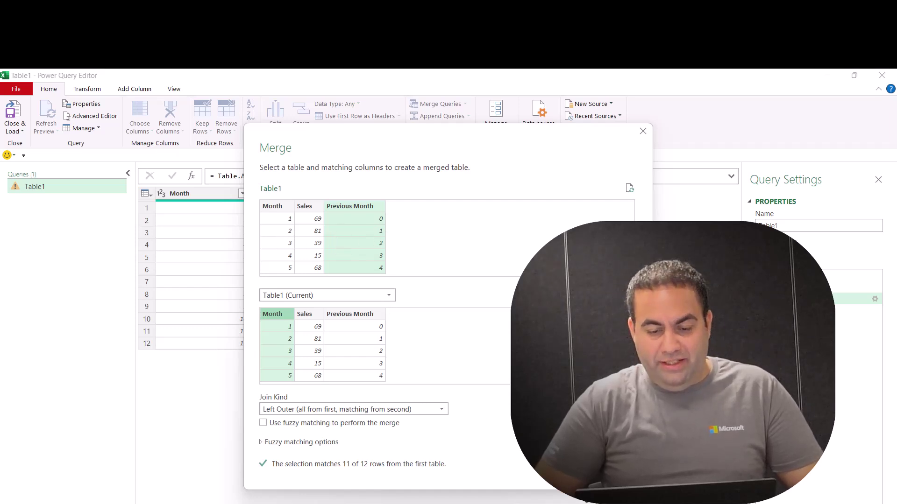
click(587, 475)
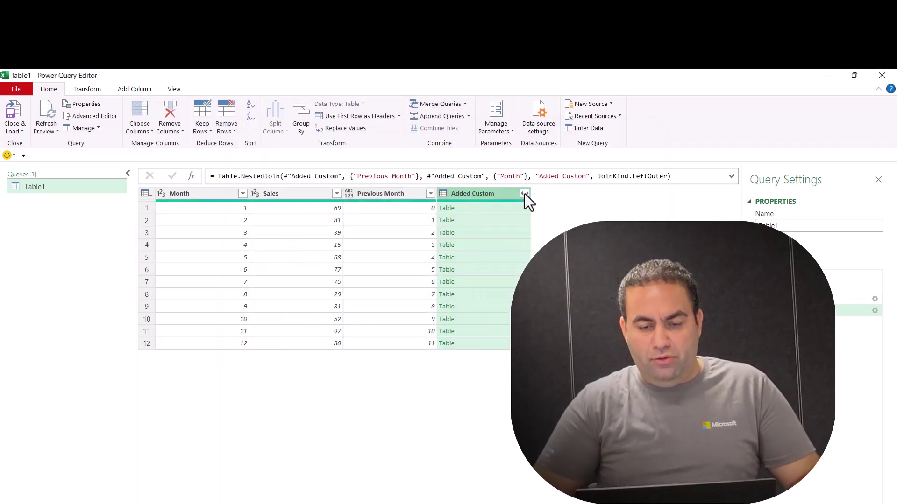
Expand only the Sales field from the merged Added Custom column, keeping the original column name as prefix.
click(524, 193)
click(364, 240)
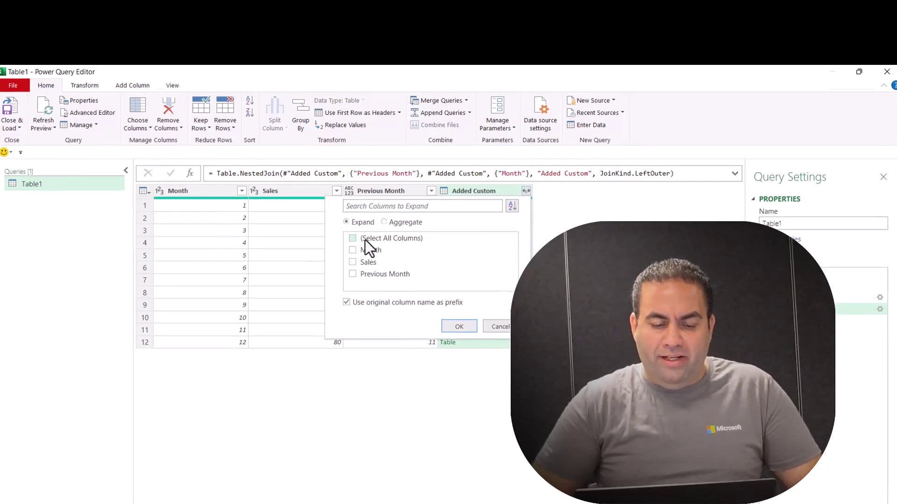
click(354, 264)
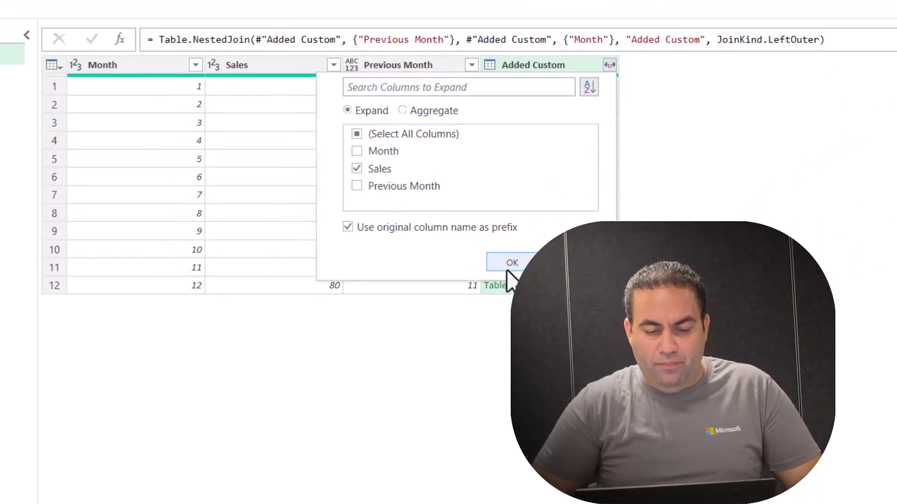
click(511, 263)
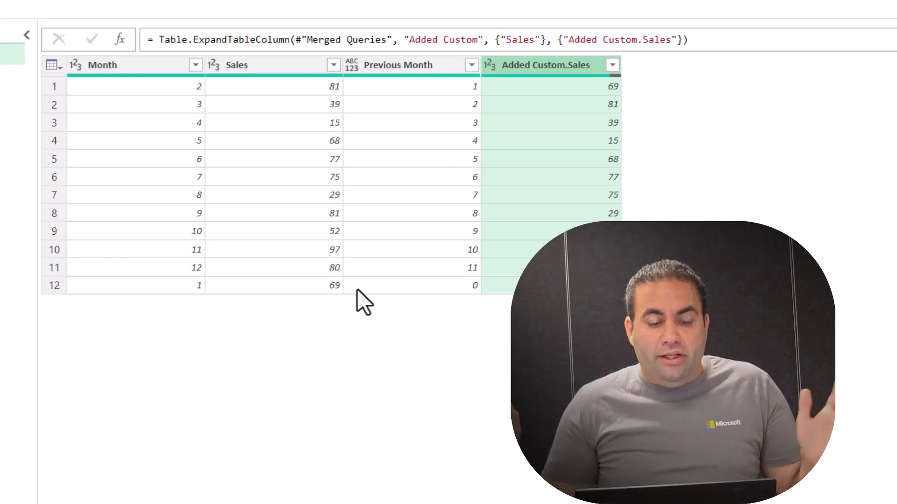
Sort the table by the Month column in ascending order.
click(195, 65)
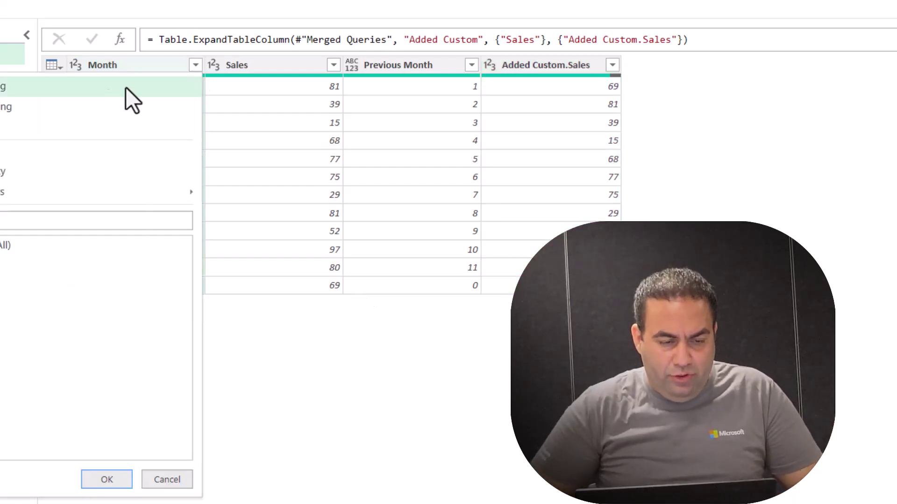
click(46, 86)
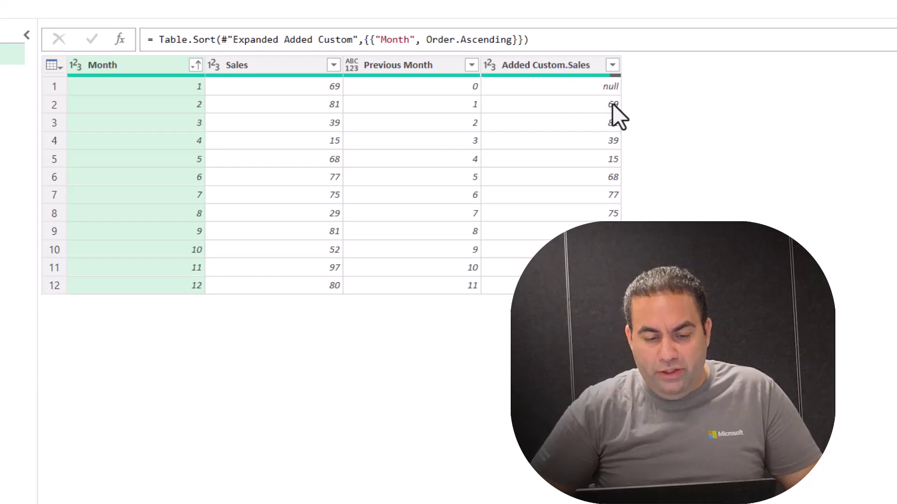
click(327, 86)
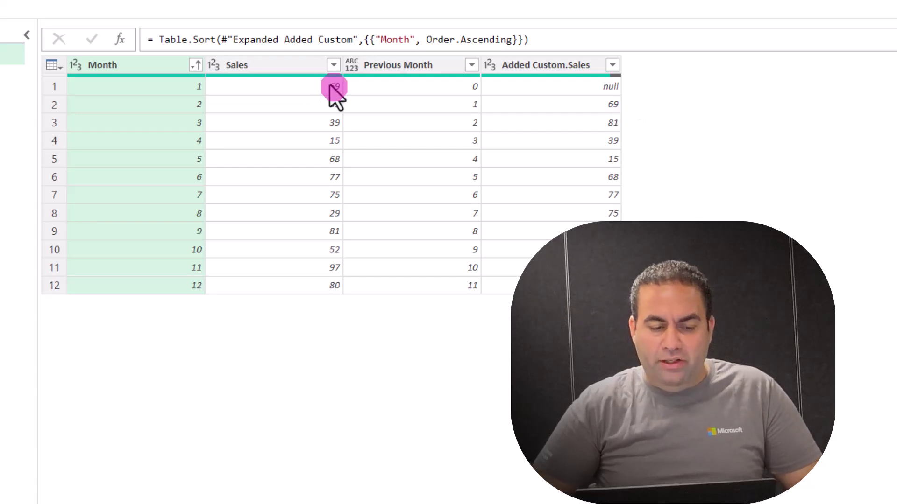
click(612, 114)
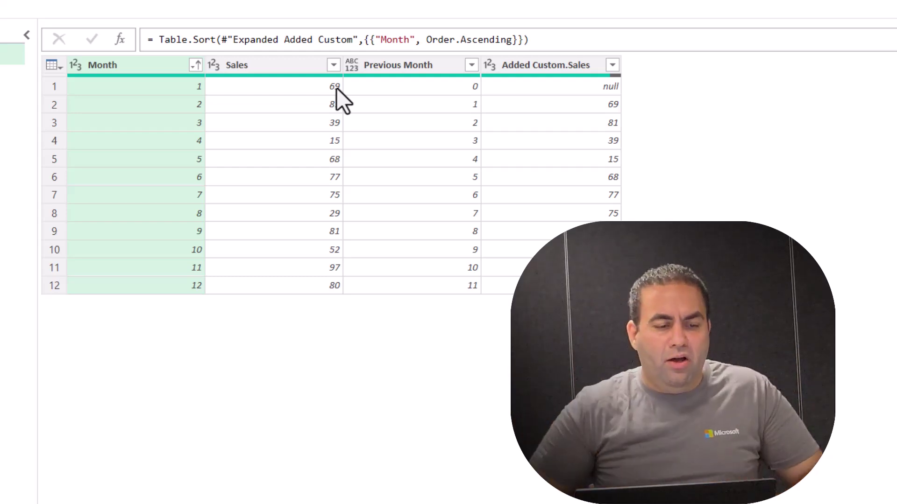
Add a custom column named Second Solution with the formula Source, and preview the nested table in its first row.
click(134, 20)
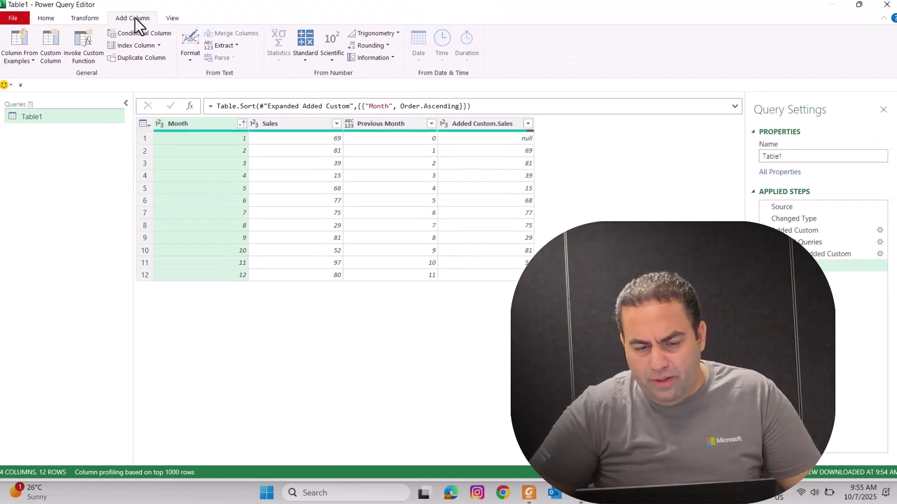
click(53, 46)
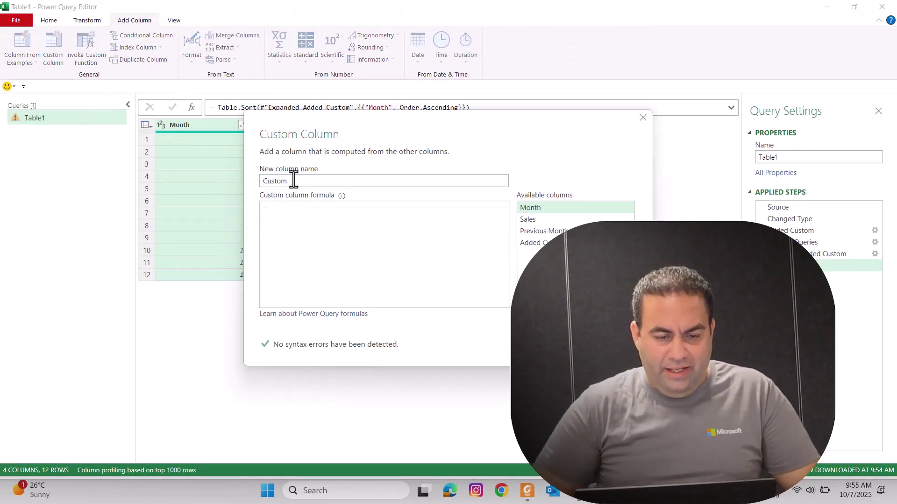
double_click(281, 181)
text(Second Solution)
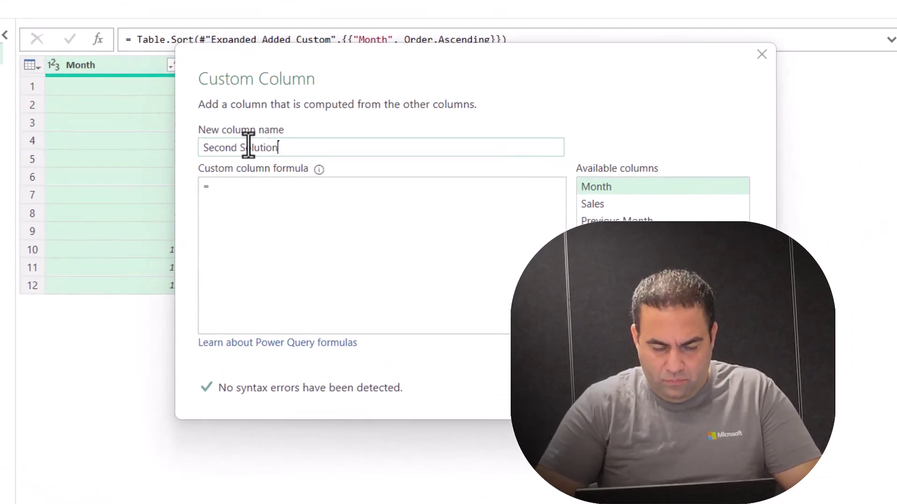
click(253, 215)
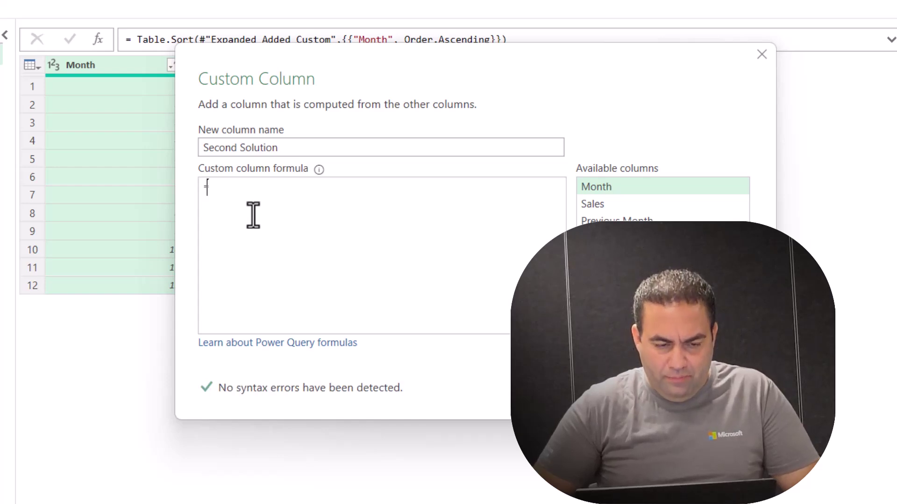
text(SSource)
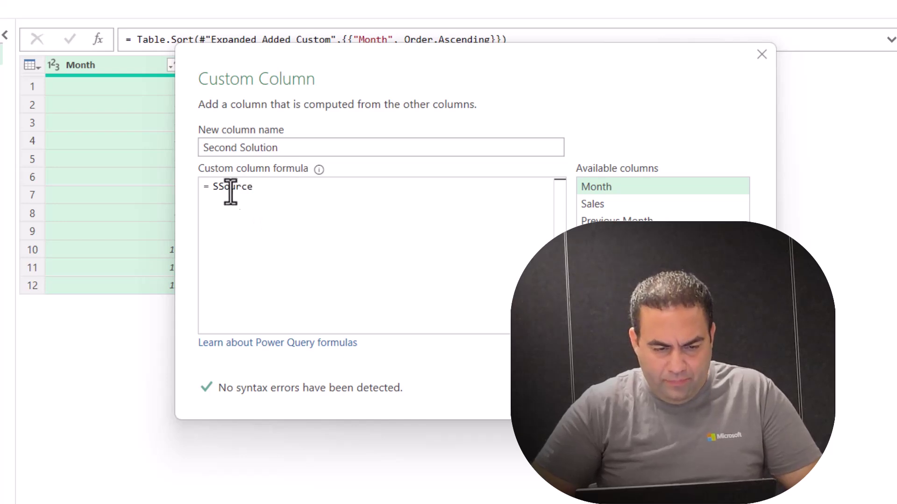
click(224, 187)
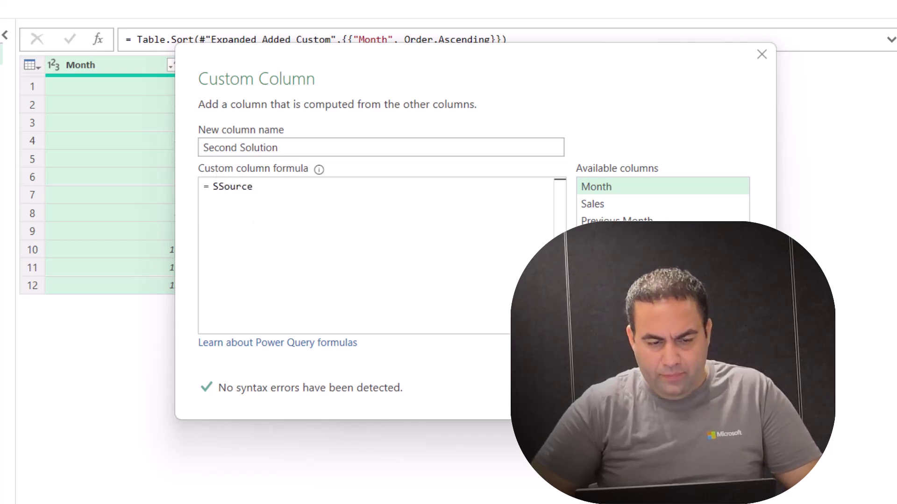
key(BackSpace)
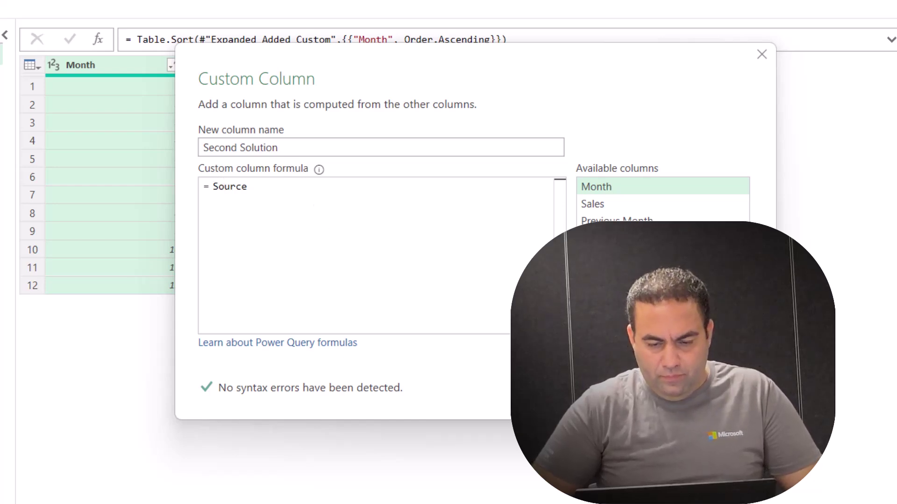
click(687, 403)
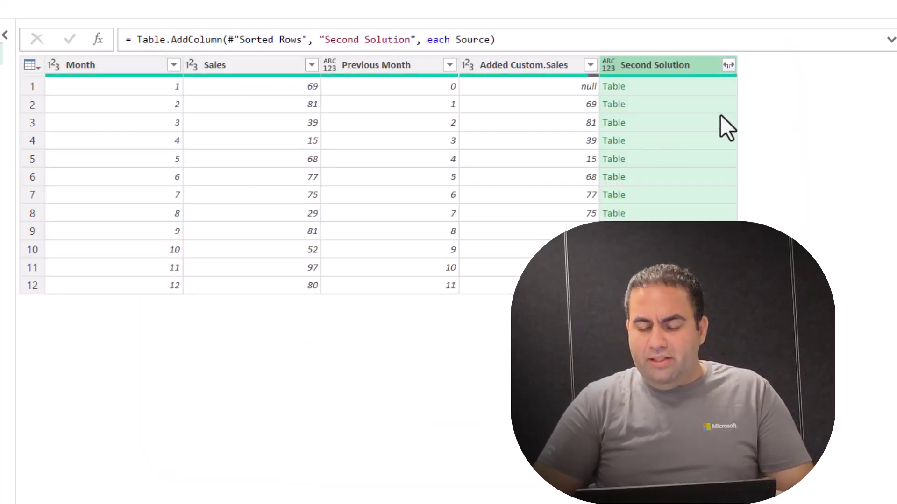
click(668, 89)
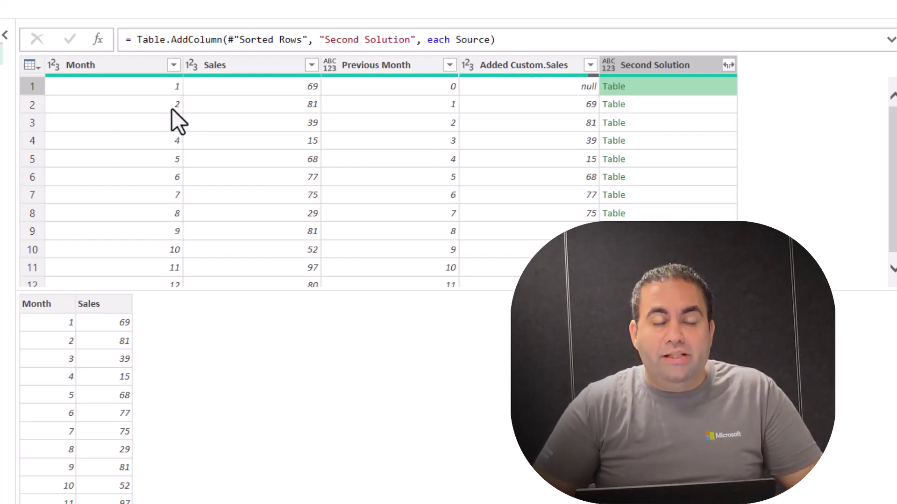
Wrap Source in a Table.SelectRows function in the Second Solution column's formula.
click(457, 39)
text(()
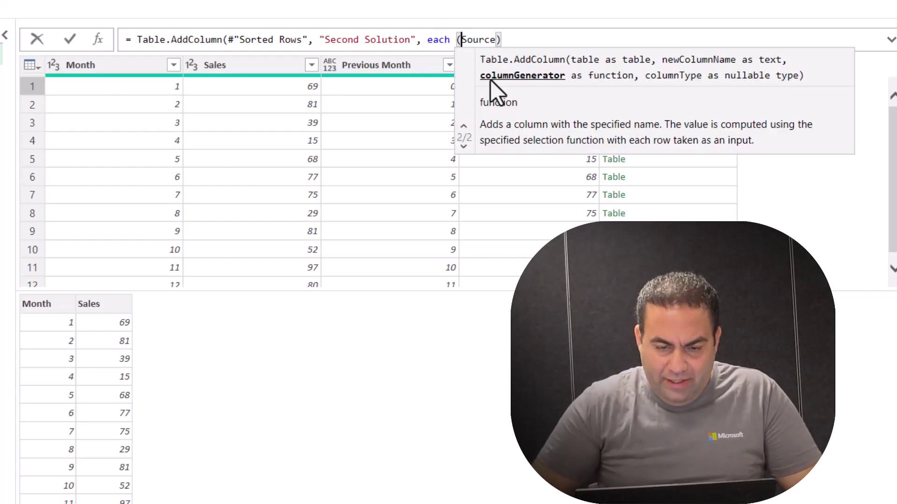
key(Left)
text(tabl)
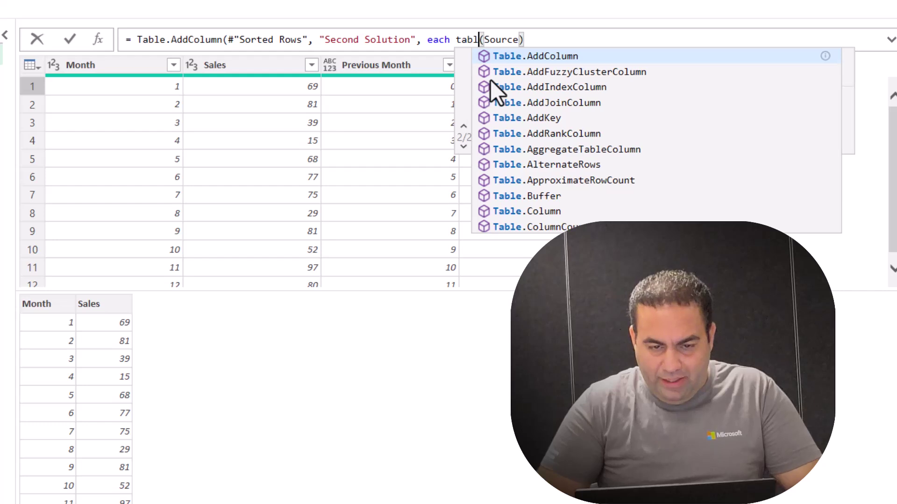
text(esel)
key(Down)
key(Tab)
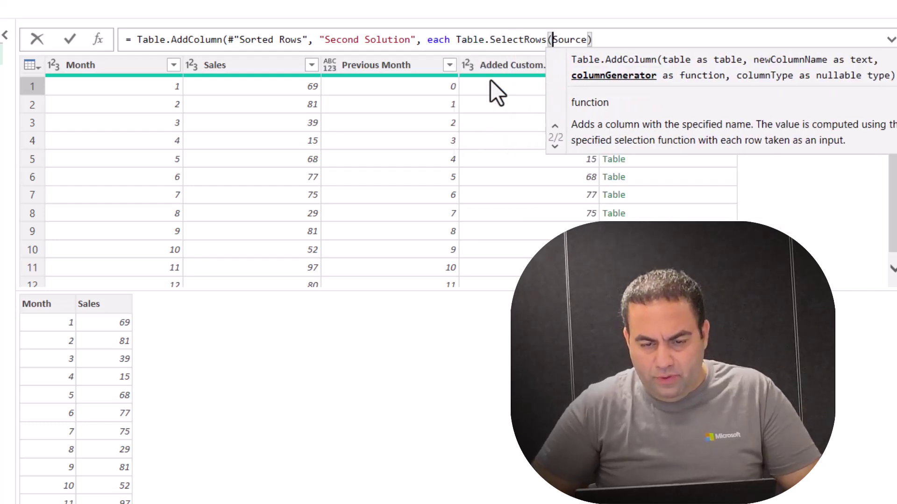
Add a second argument after Source in Table.SelectRows, beginning a custom function with (X)=>.
key(Right)
key(Right)
key(Right)
key(Right)
key(Right)
key(Right)
text(, (X)=<)
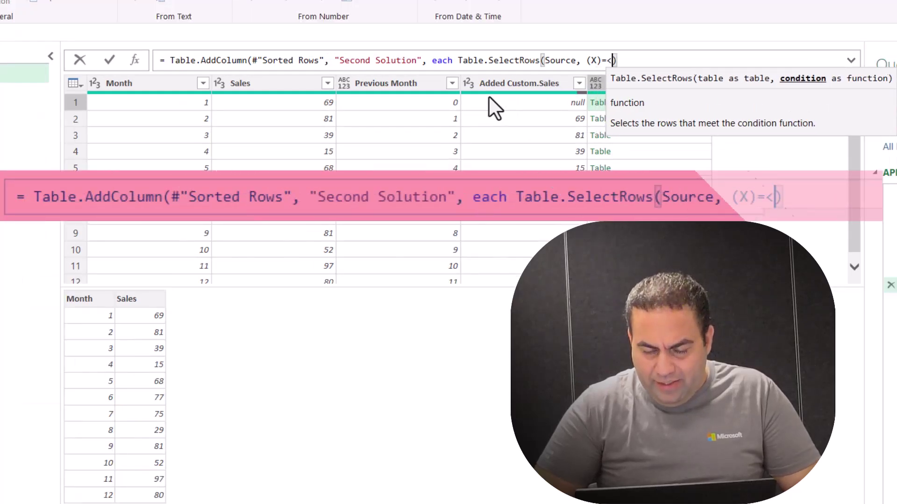
key(BackSpace)
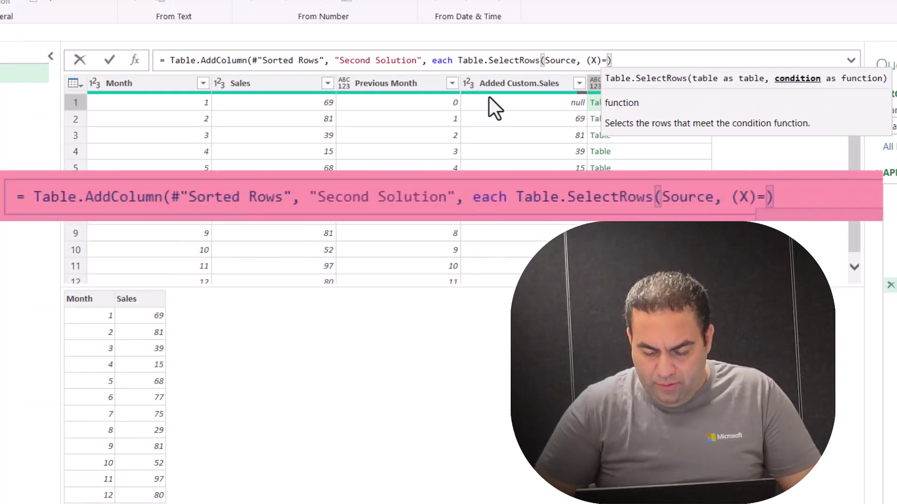
text(>)
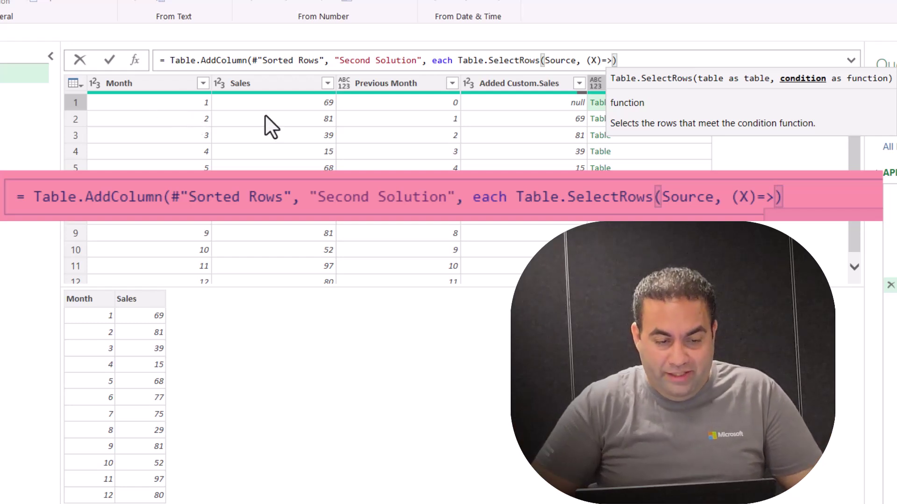
Complete the row condition as X[Month]=(_[Month]-1) and apply the Second Solution formula.
text(X[)
text(Month)
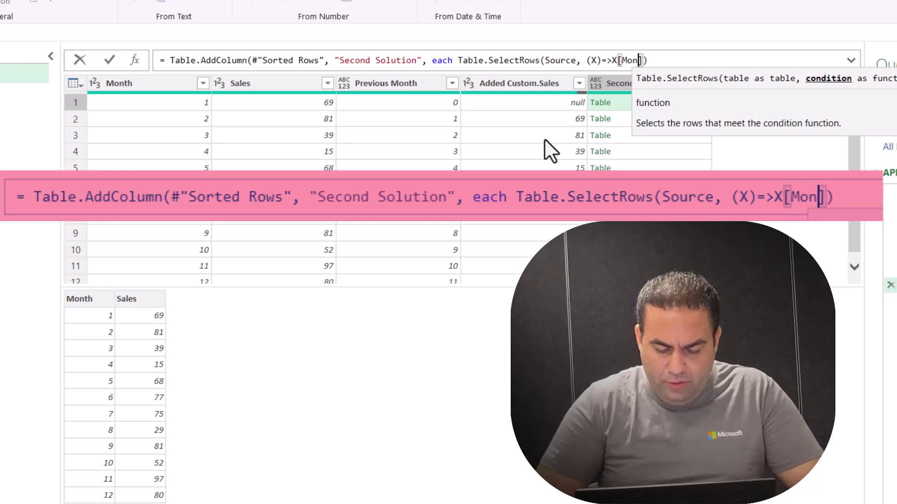
text(]=)
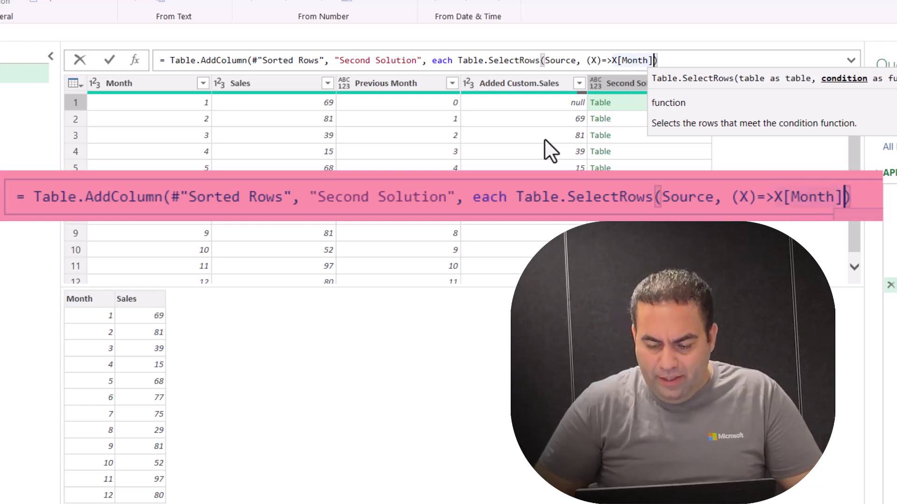
text(()
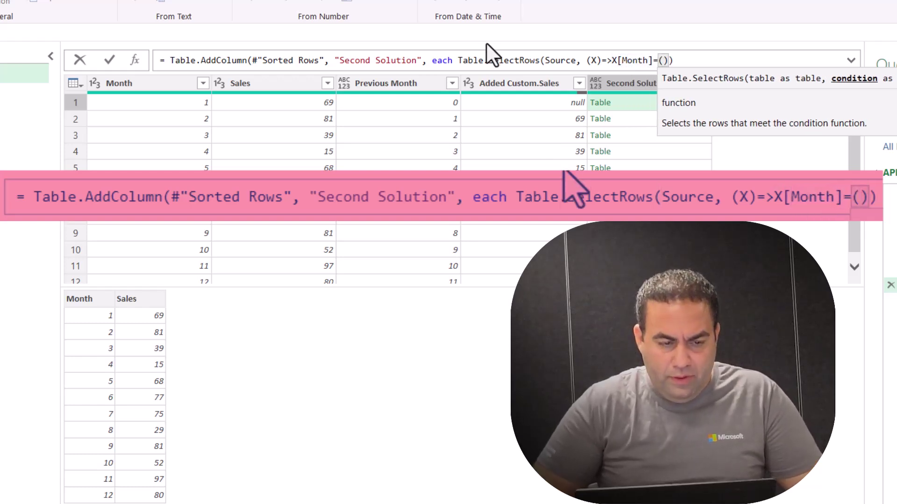
text(_[Month)
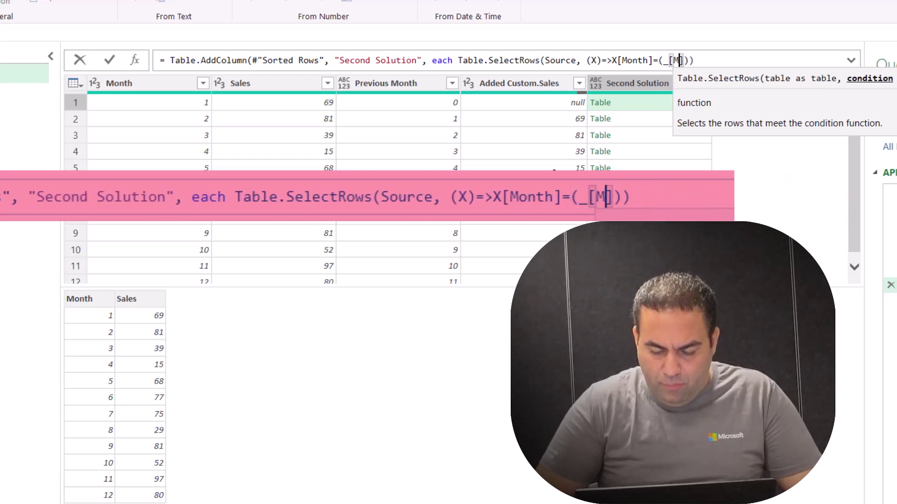
text(]-1))
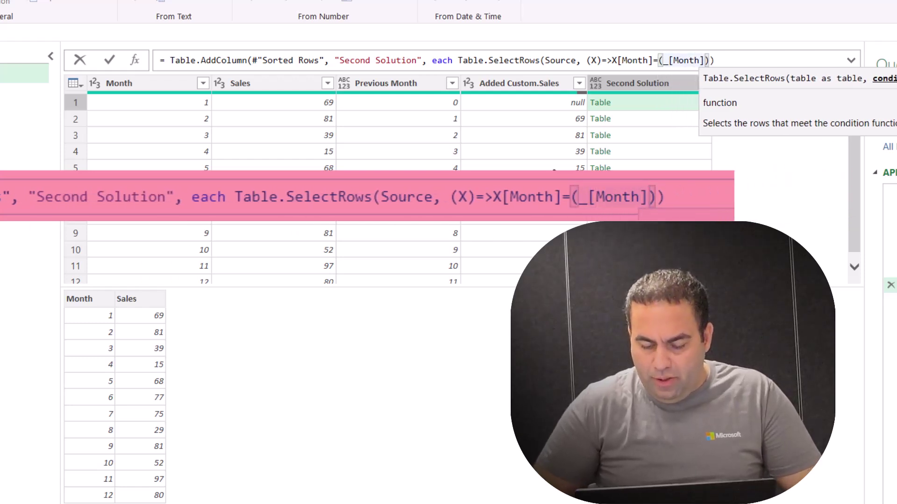
text())
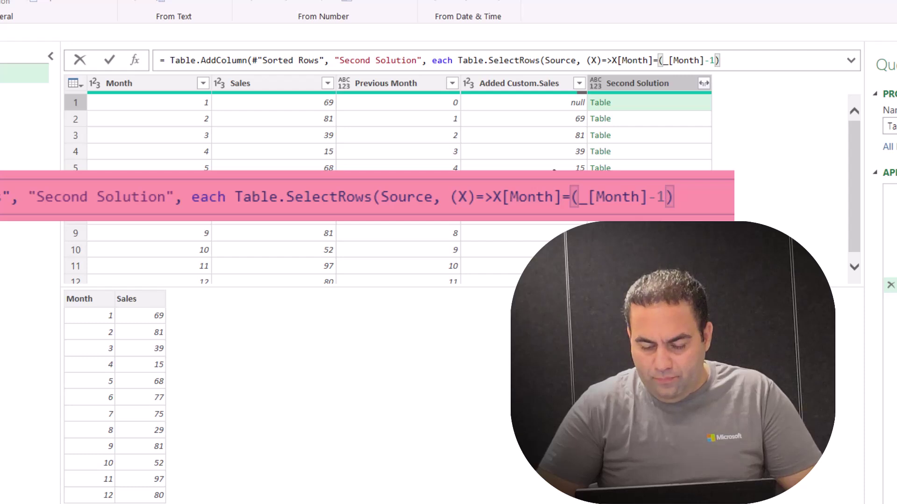
key(Return)
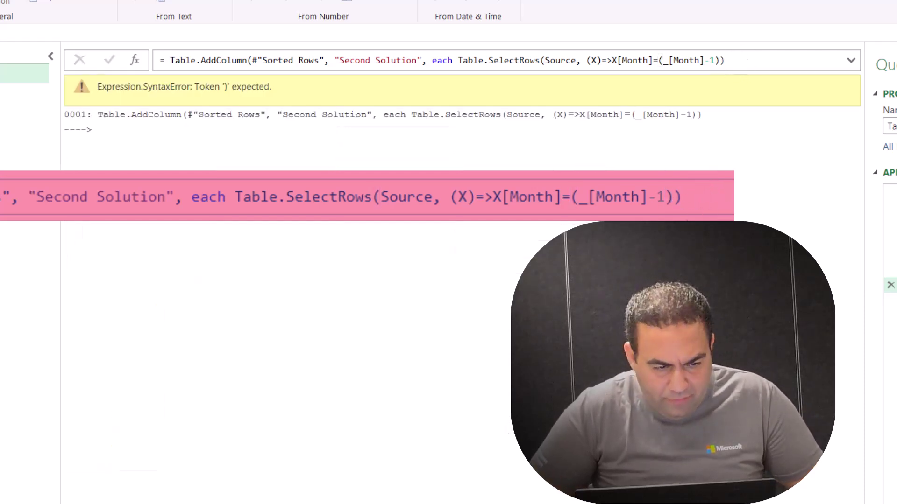
Append the missing closing parenthesis to the formula and preview the nested tables in rows 2 and 5 of Second Solution.
click(725, 60)
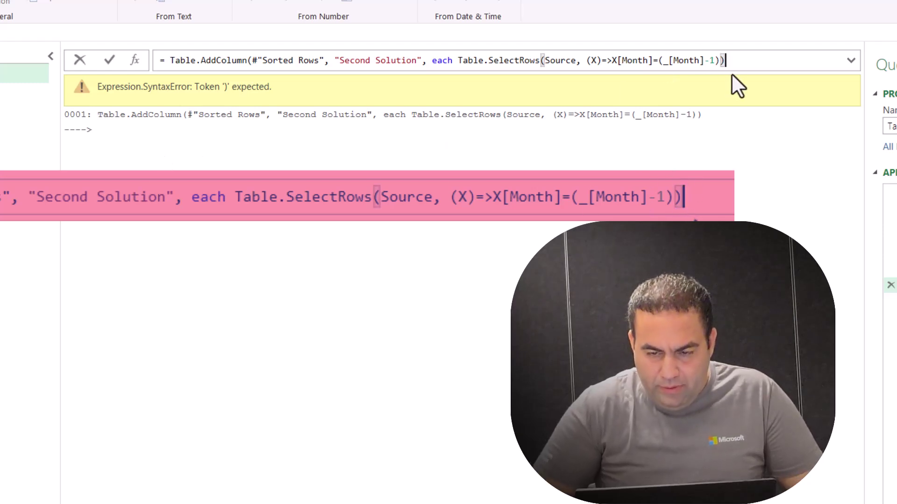
text())
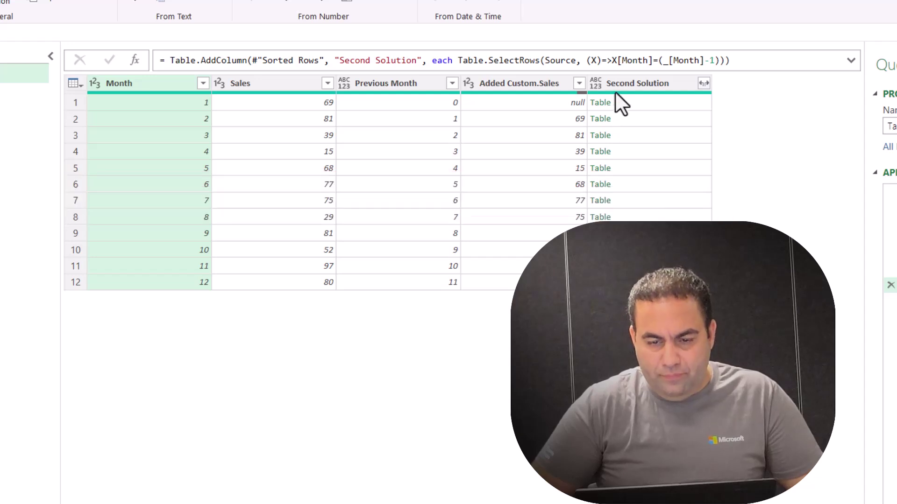
click(639, 116)
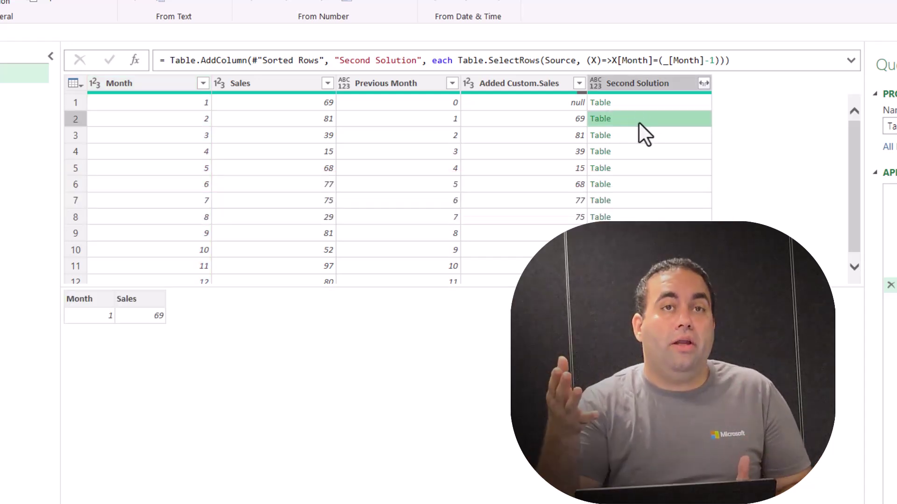
click(657, 163)
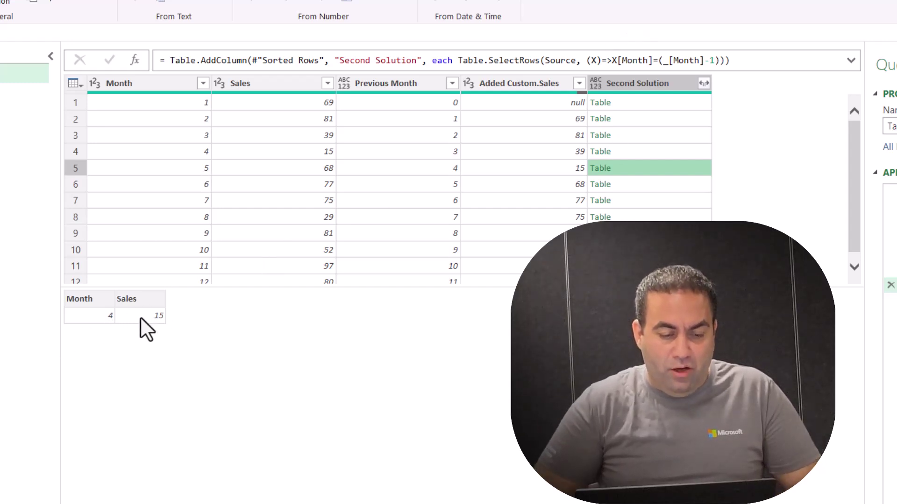
Append [Sales]{0} to the Table.SelectRows expression to extract the first Sales value for each row.
click(752, 61)
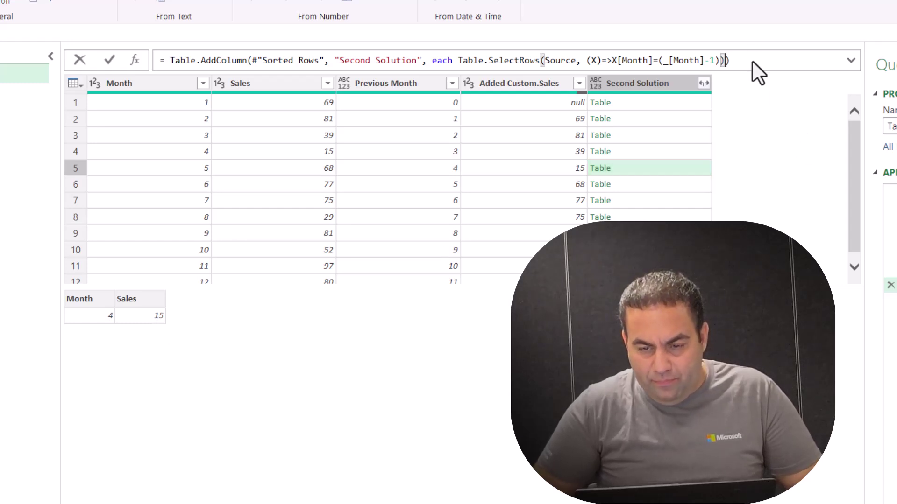
text([]Sales)
key(Right)
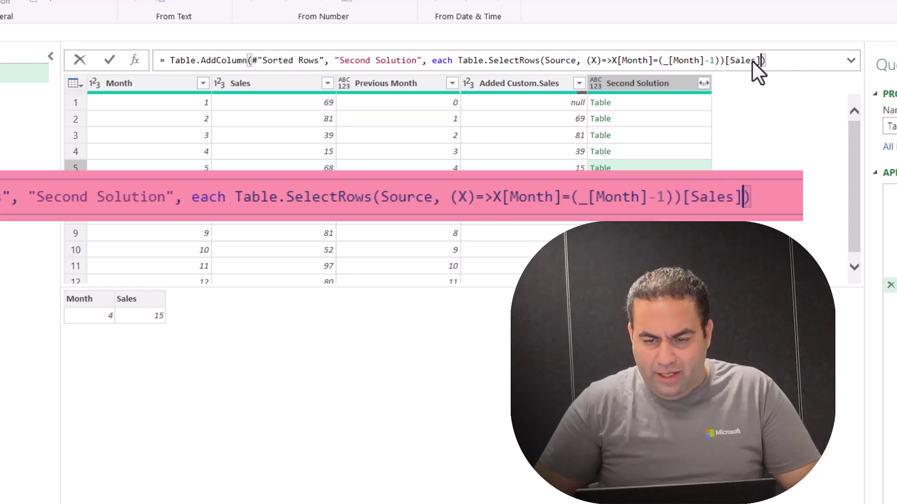
text({0})
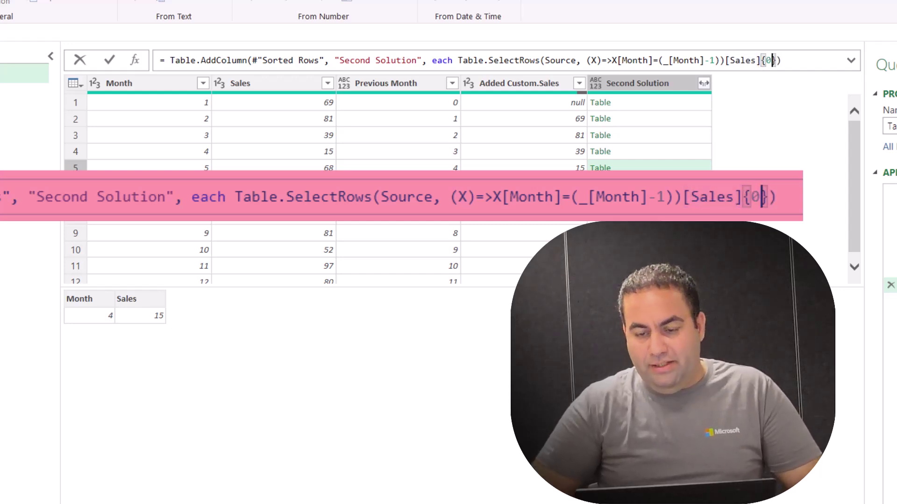
key(Return)
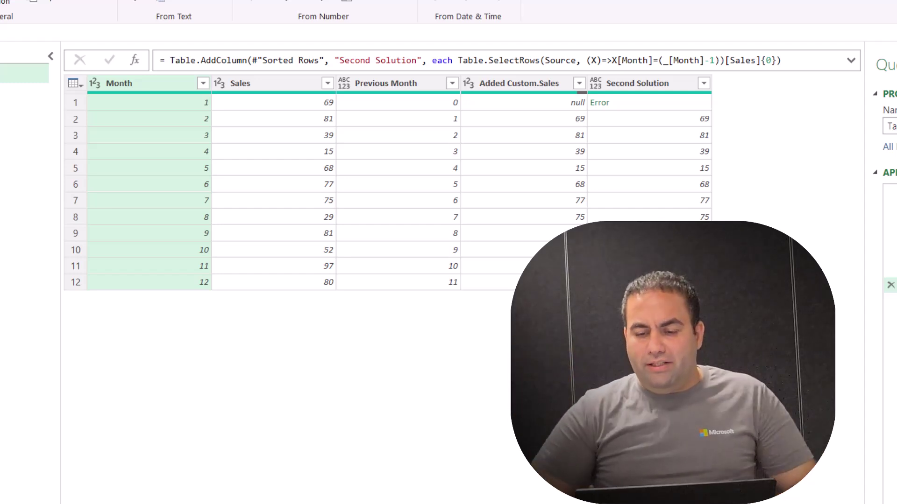
Delete the applied step that sets the Month and Sales column types.
click(894, 208)
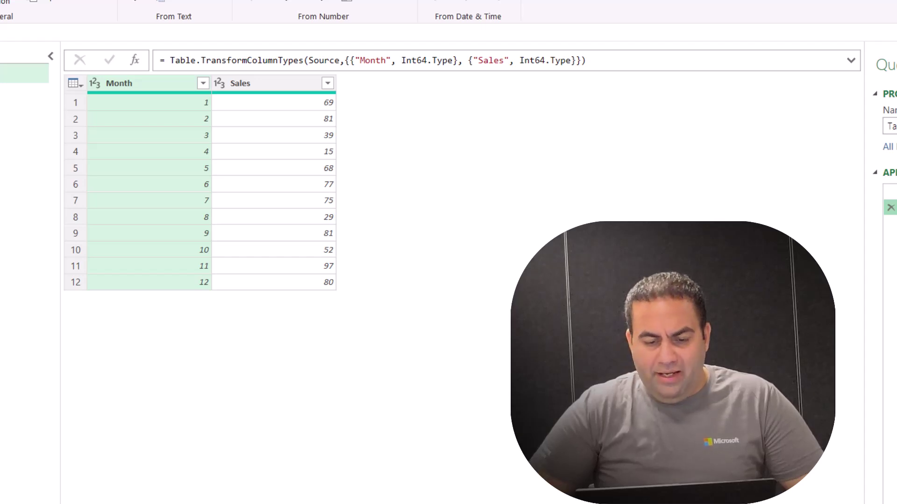
click(890, 207)
key(Return)
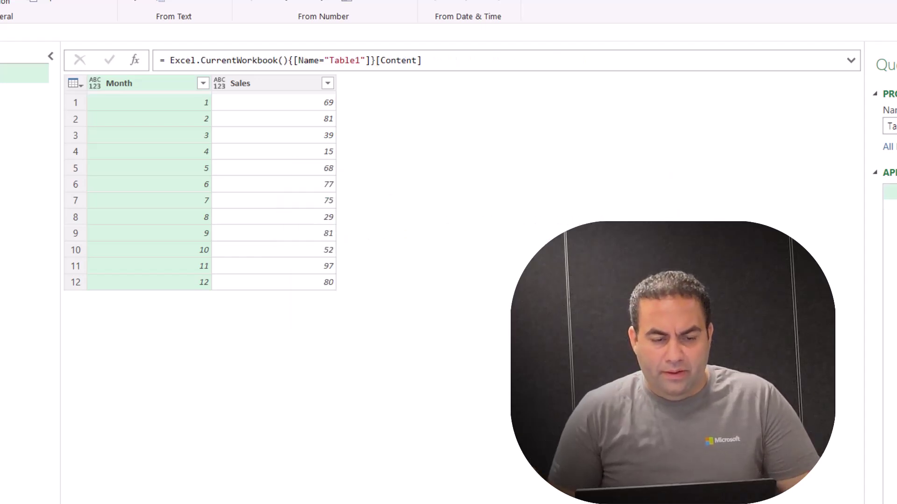
Add a new query step after Source with the formula Table.ToColumns(Source).
click(135, 61)
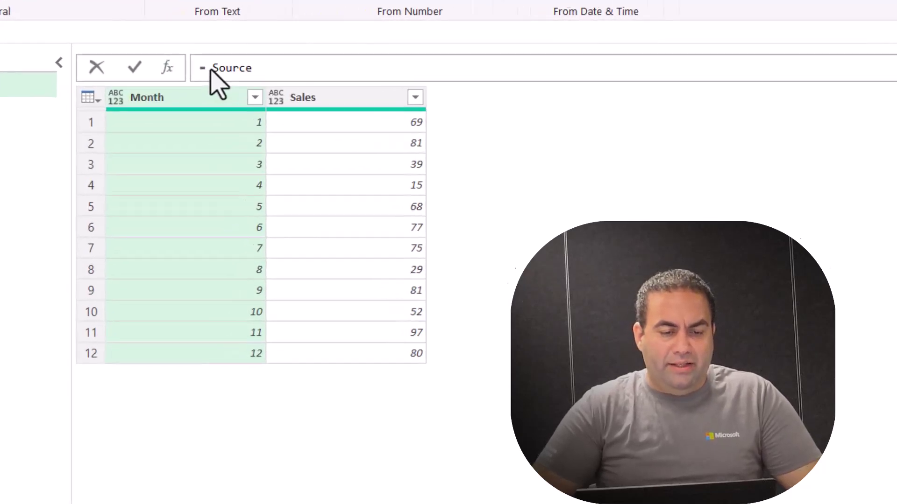
double_click(209, 68)
text(()
key(Left)
key(Left)
text(tableto)
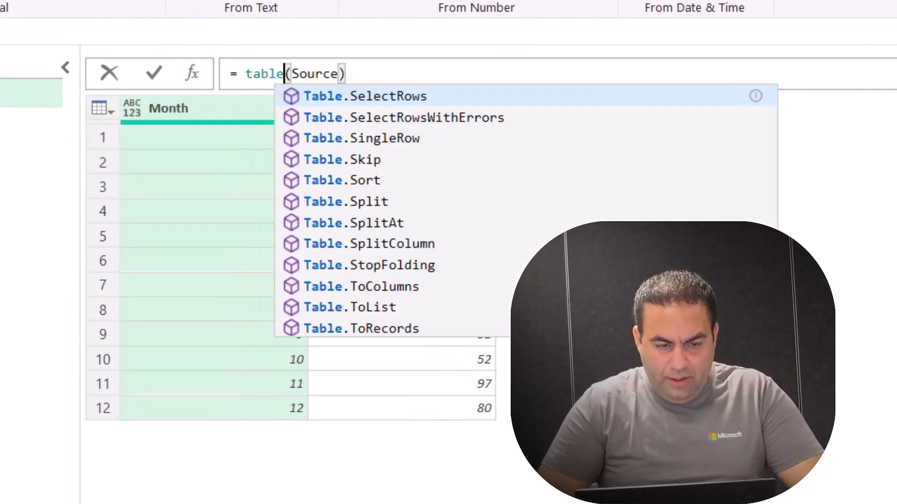
key(Tab)
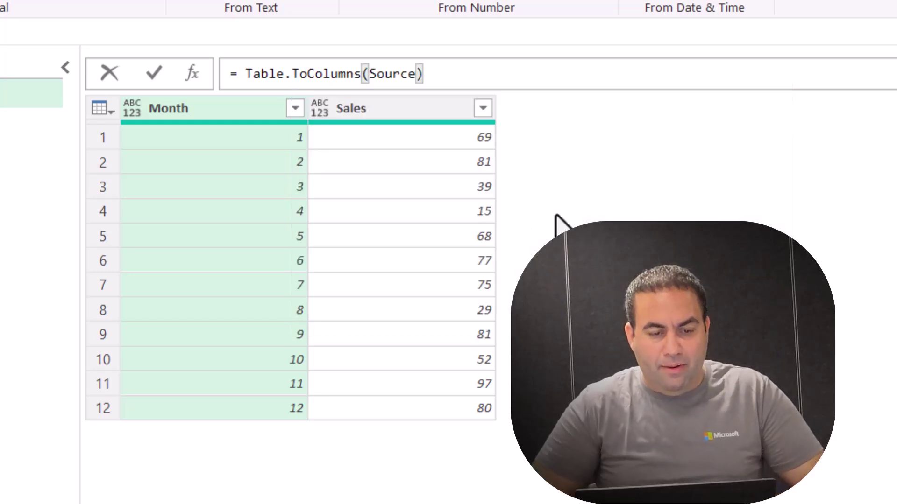
key(Return)
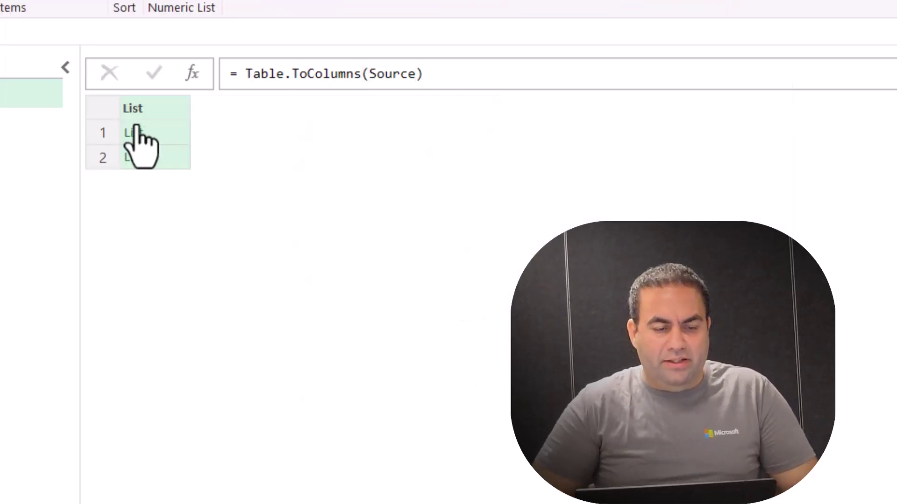
Preview both nested column lists and enlarge the preview area to see all the Sales values.
click(168, 136)
click(170, 158)
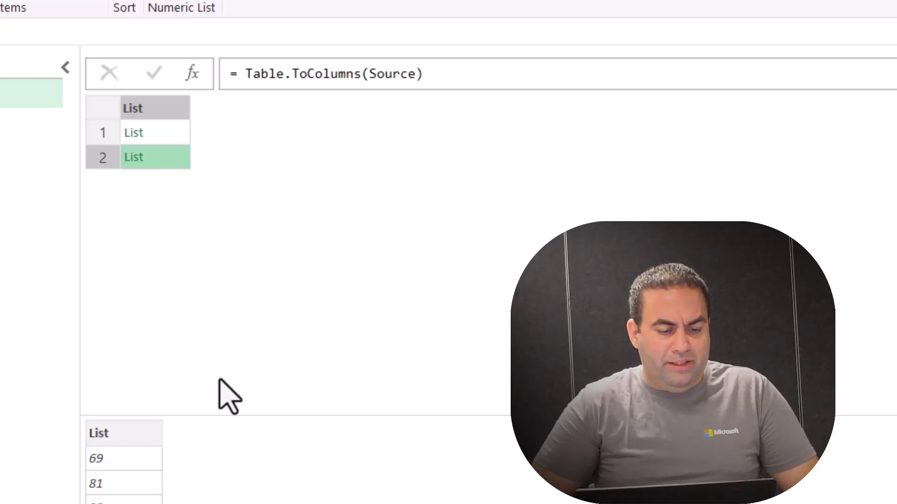
drag(218, 411, 240, 283)
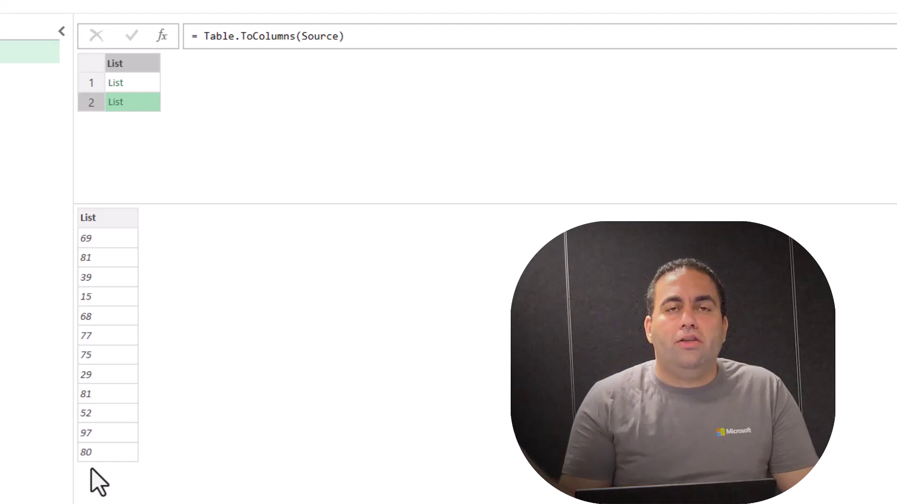
Append & Source[Sales] to the Table.ToColumns(Source) formula.
click(388, 36)
text(& Source)
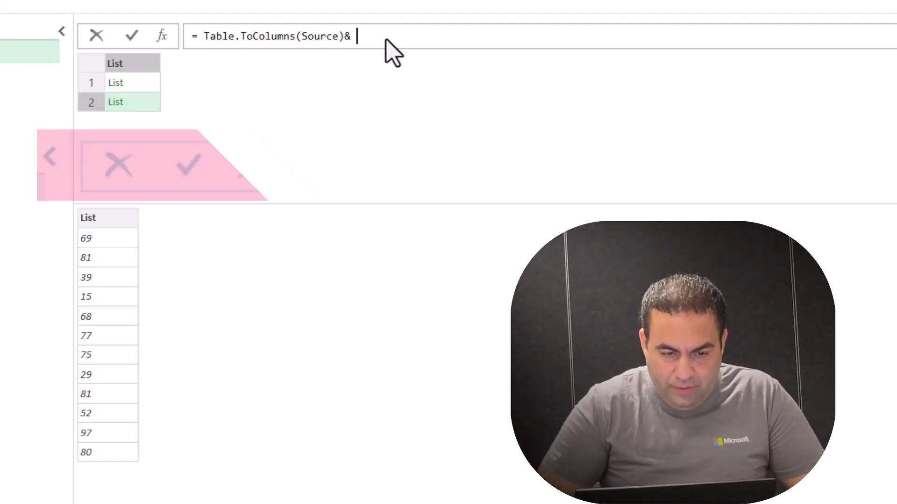
text([C)
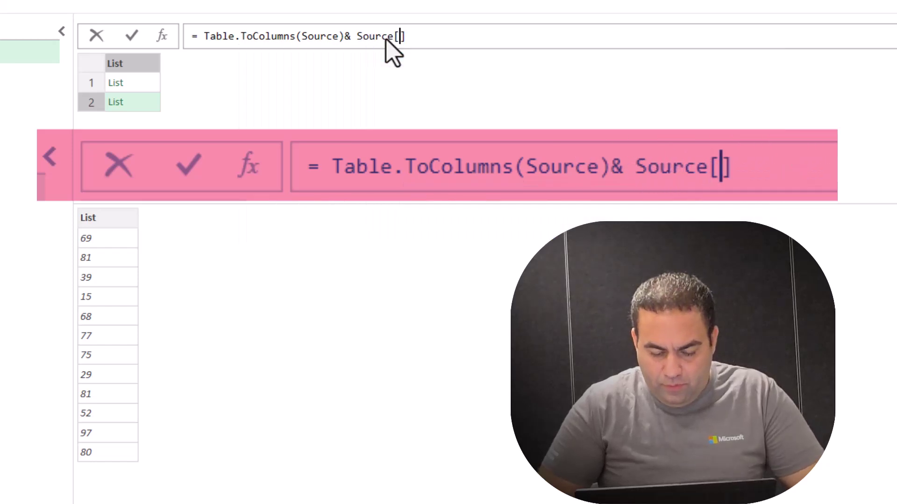
key(BackSpace)
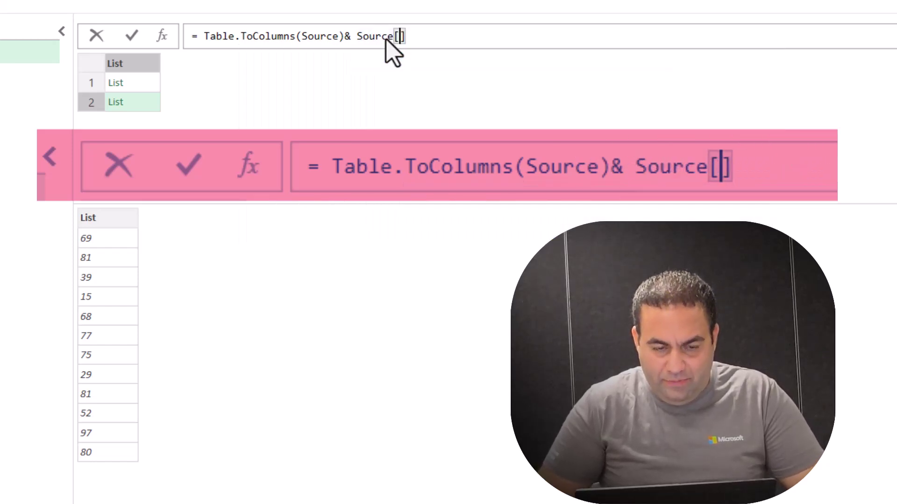
text(Sales)
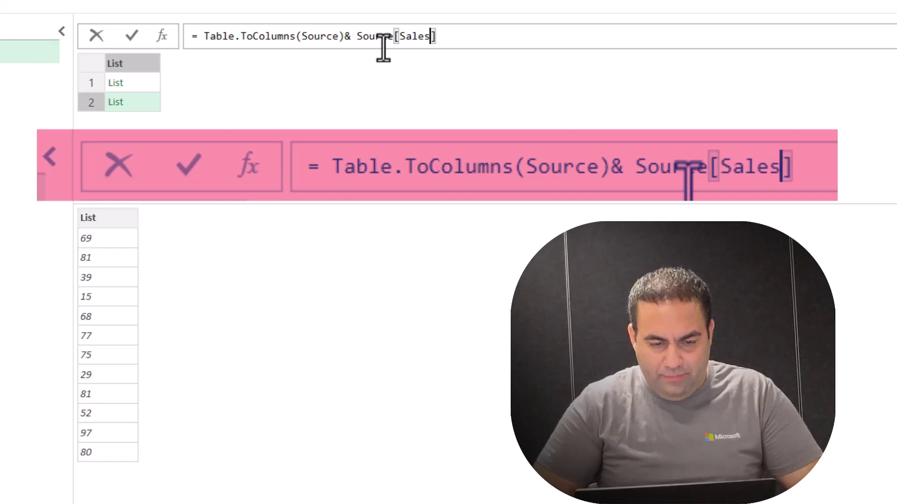
key(Return)
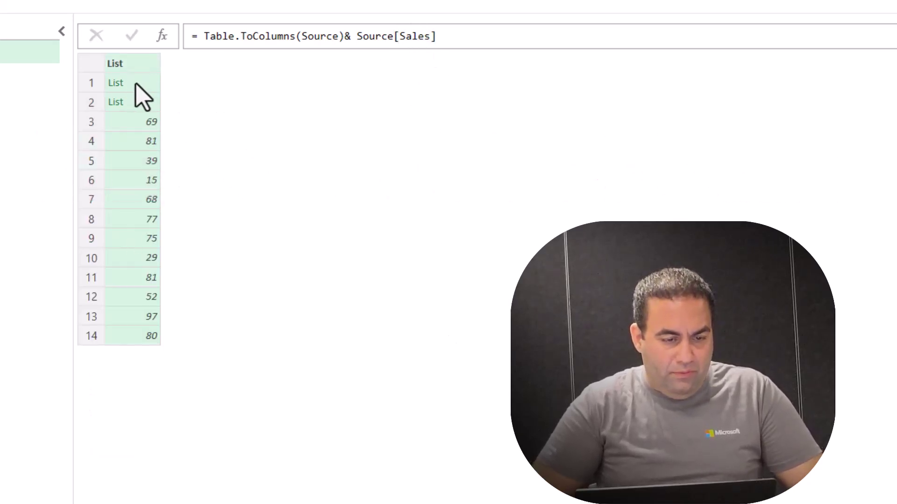
Preview the first two nested lists and shrink the preview area to examine the items of the combined list.
click(136, 86)
click(139, 105)
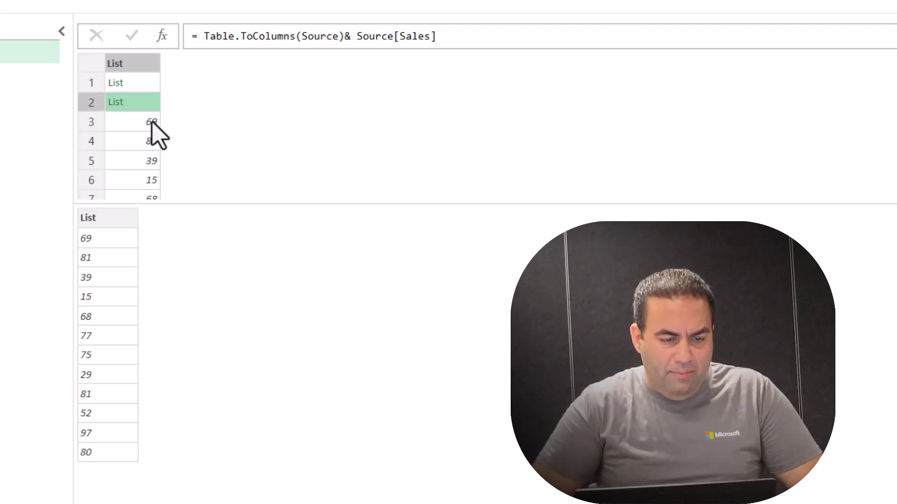
drag(273, 204, 221, 409)
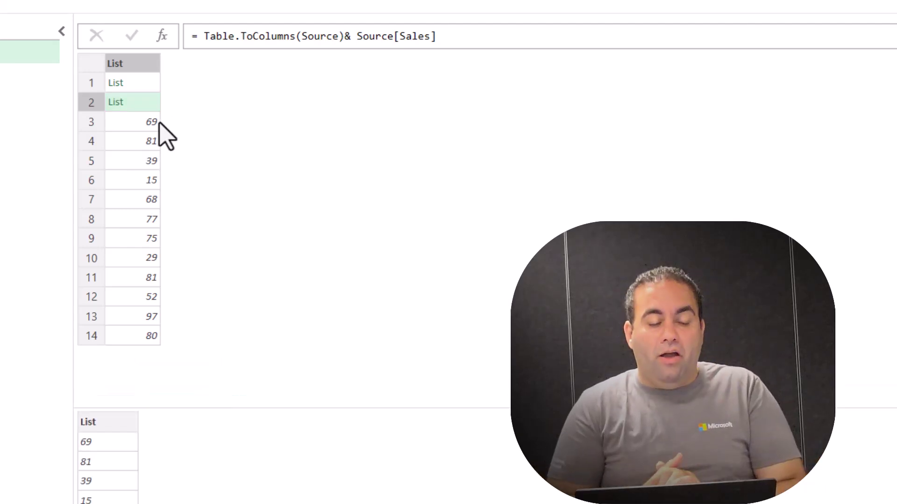
Insert {null} & before Source[Sales] in the step formula to put a null ahead of the Sales values.
drag(356, 35, 436, 36)
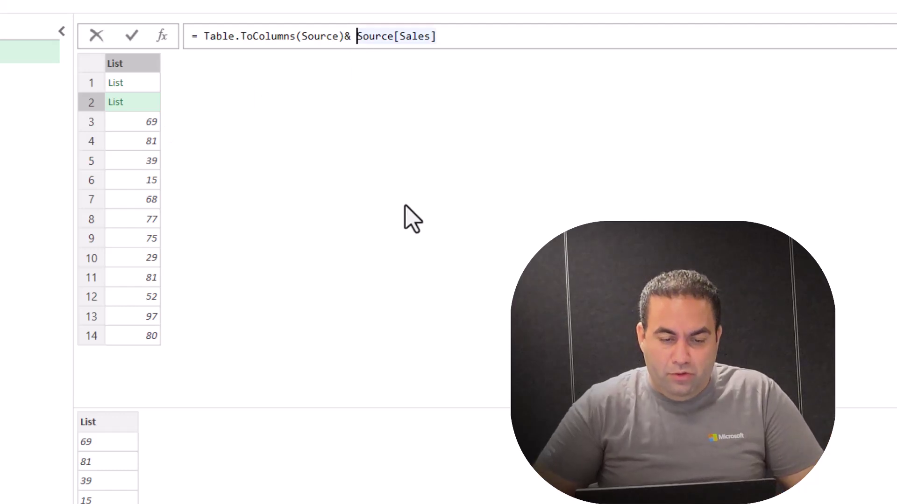
key(Left)
text({})
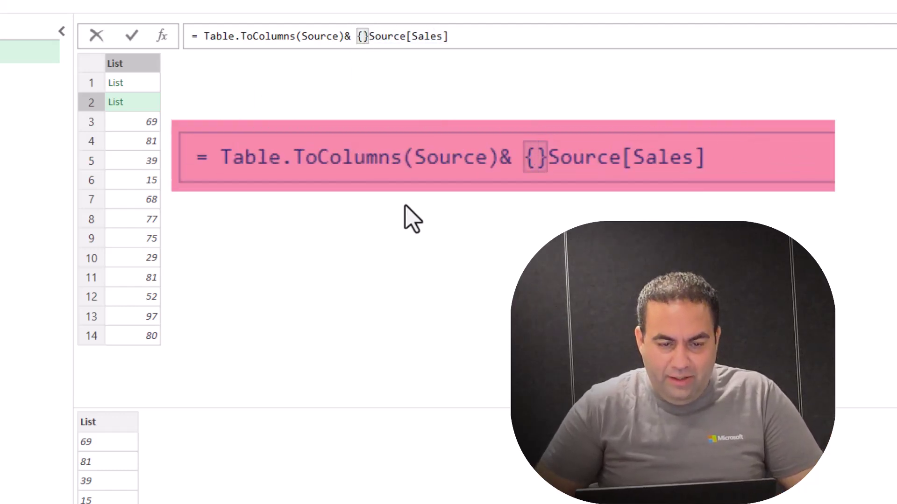
text(null)
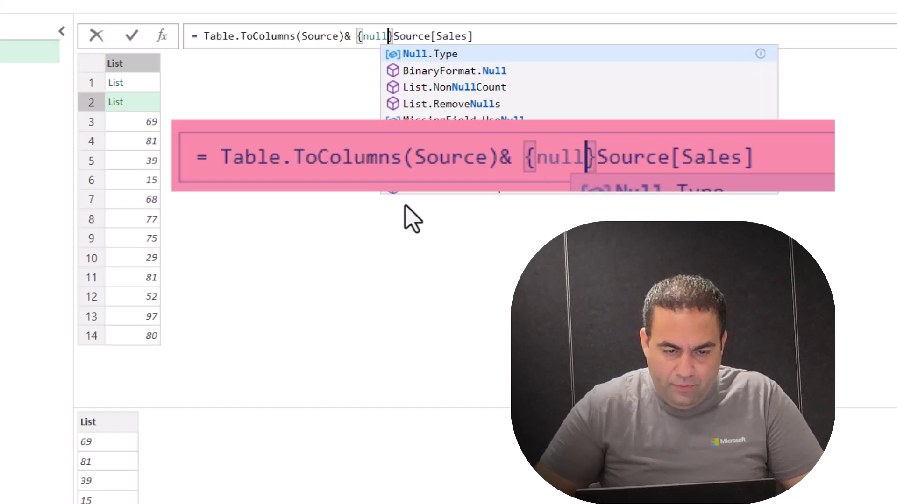
key(Right)
text(&)
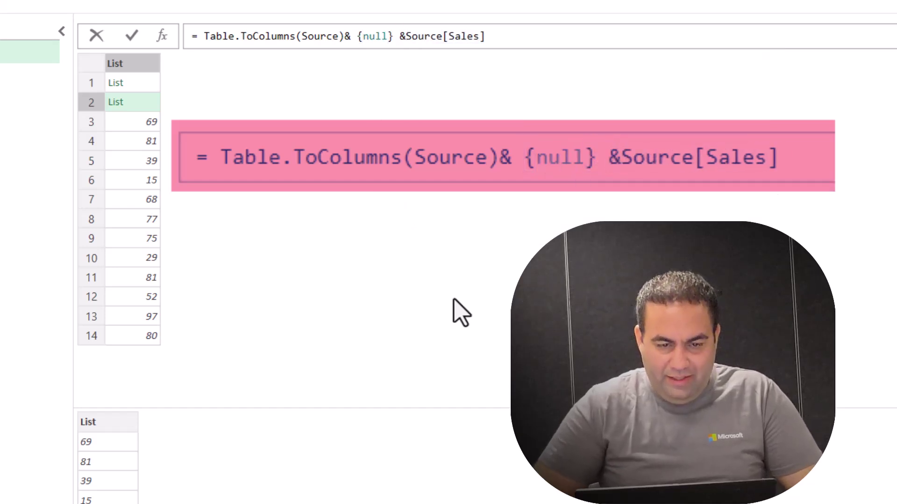
key(Return)
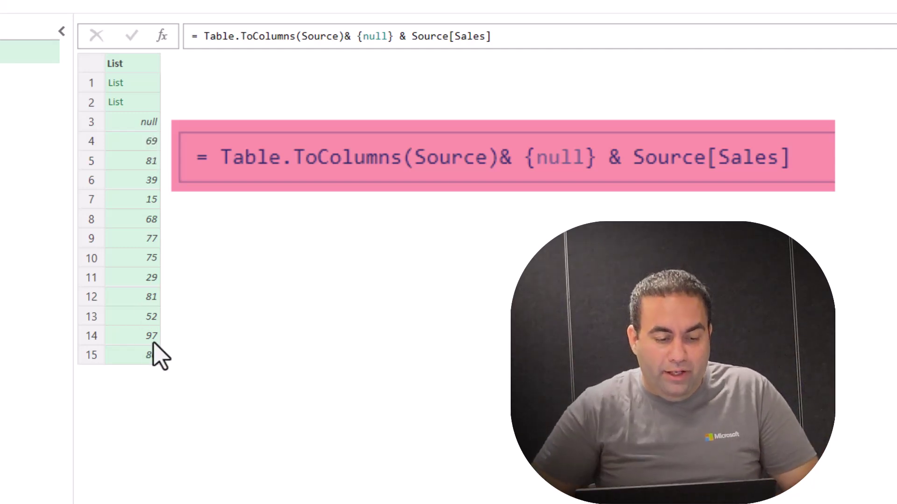
Wrap Source[Sales] in List.RemoveLastN with a count of 1 to drop the last Sales value.
click(414, 36)
text(Listr()
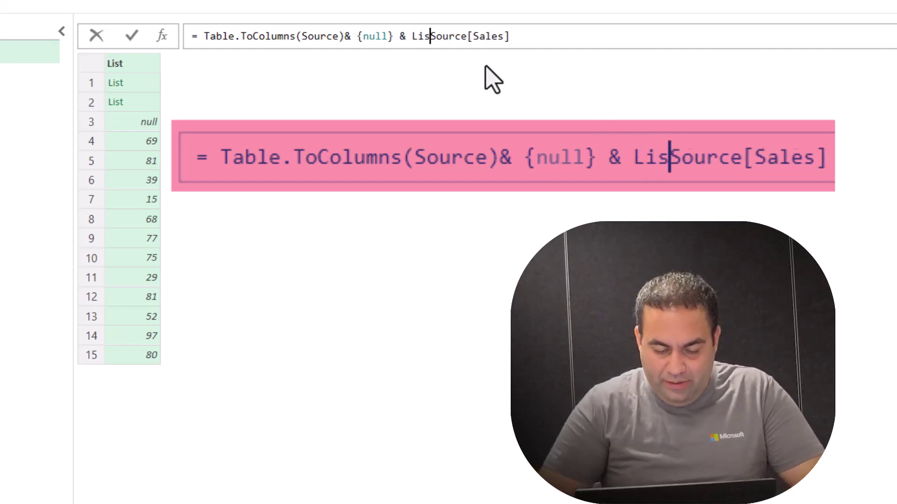
key(Left)
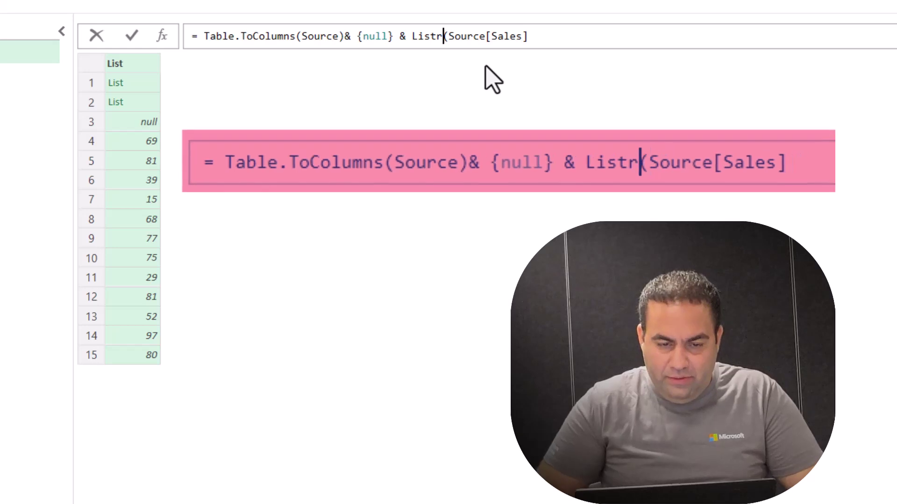
text(emovels)
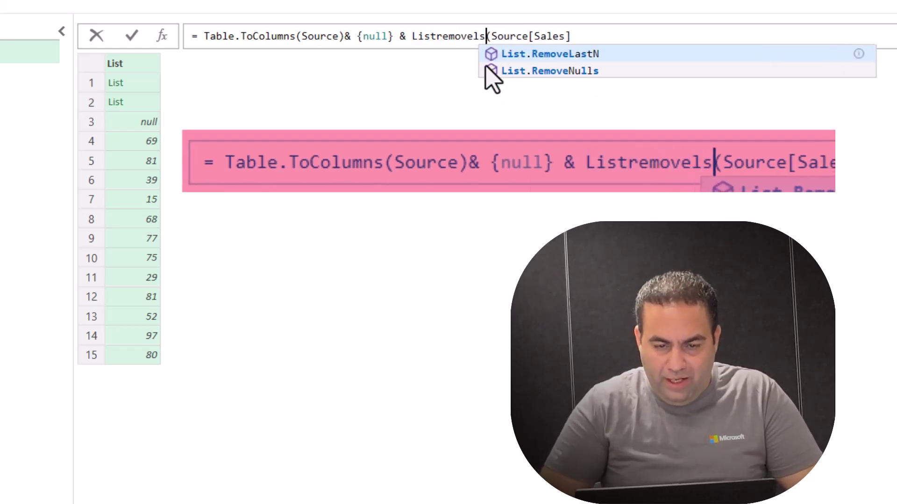
key(Tab)
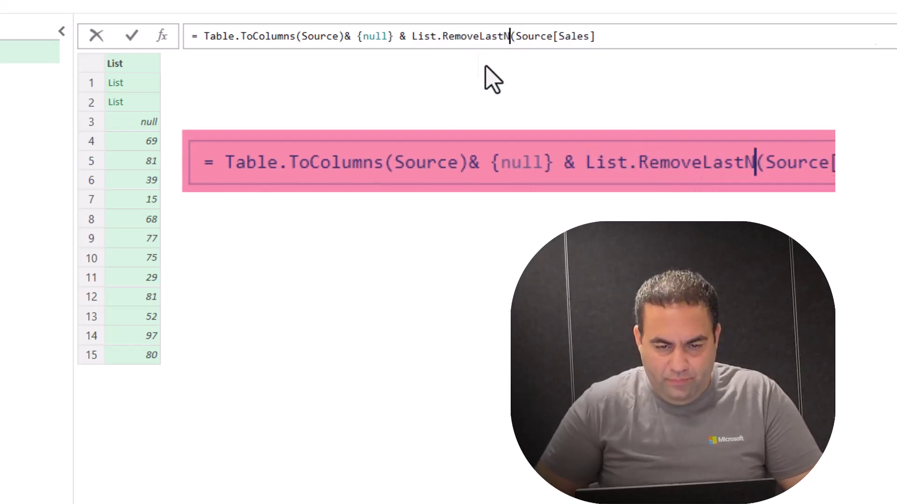
click(640, 37)
text(,)
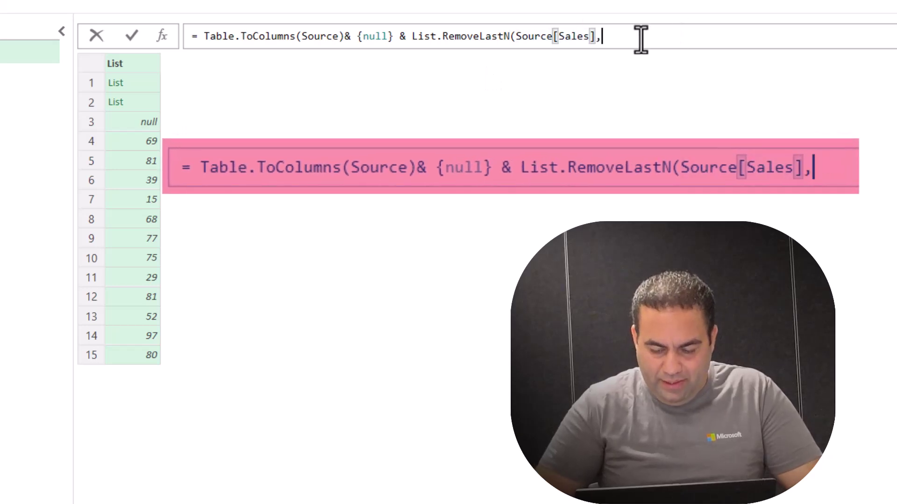
text(1))
key(Return)
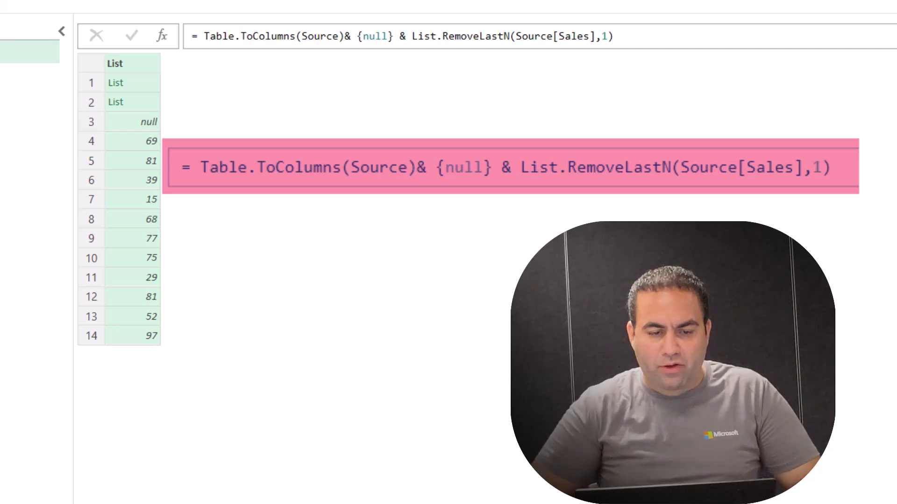
Enclose {null} & List.RemoveLastN(Source[Sales],1) in outer curly braces so it forms a single nested list.
click(352, 37)
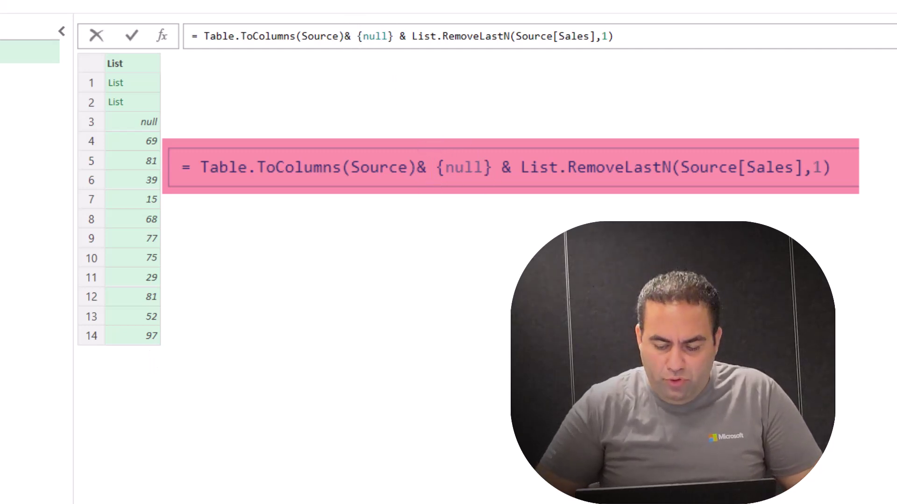
text({)
click(644, 42)
text(})
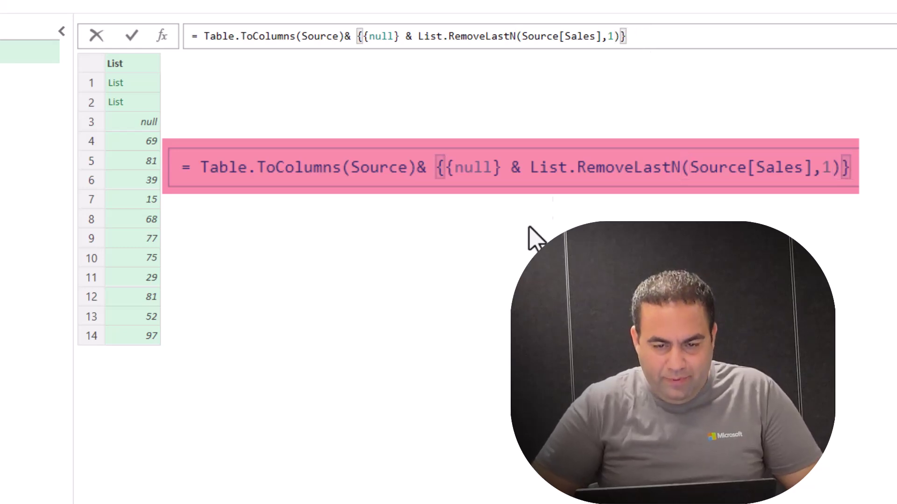
key(Return)
Preview each of the three nested lists and enlarge the preview area to compare the Sales list with the shifted list.
click(132, 86)
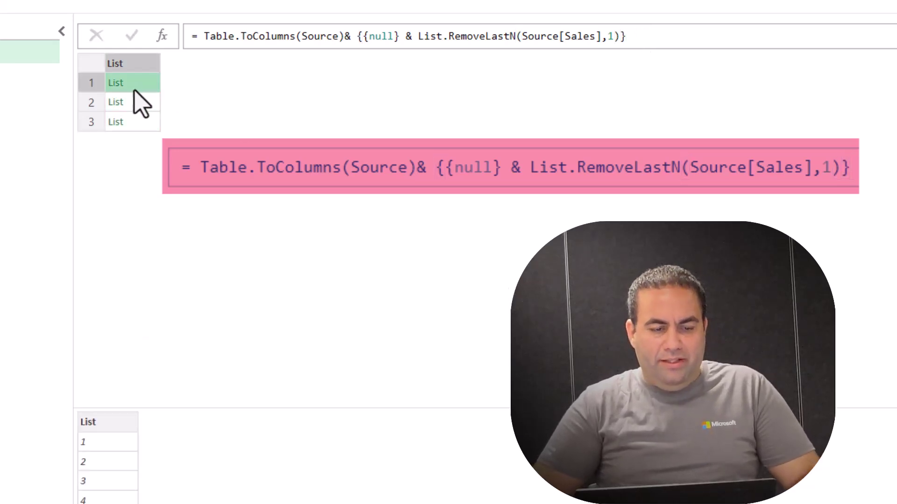
click(140, 103)
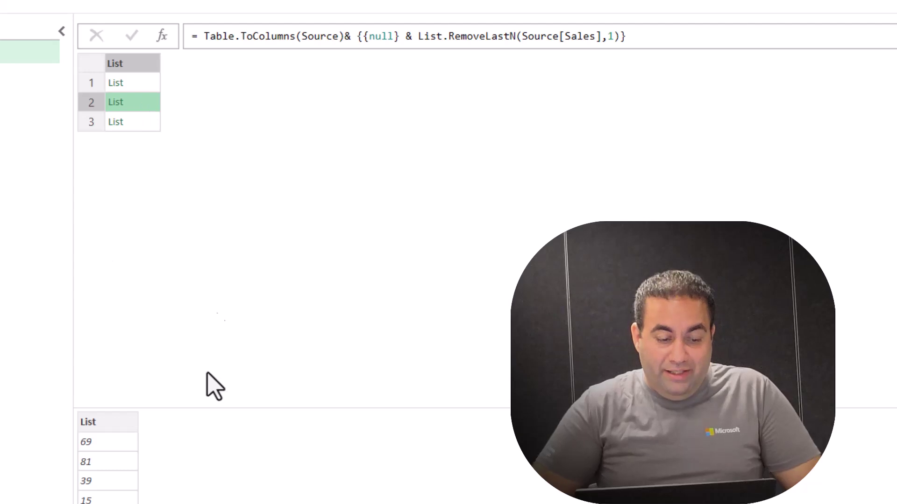
drag(214, 408, 226, 223)
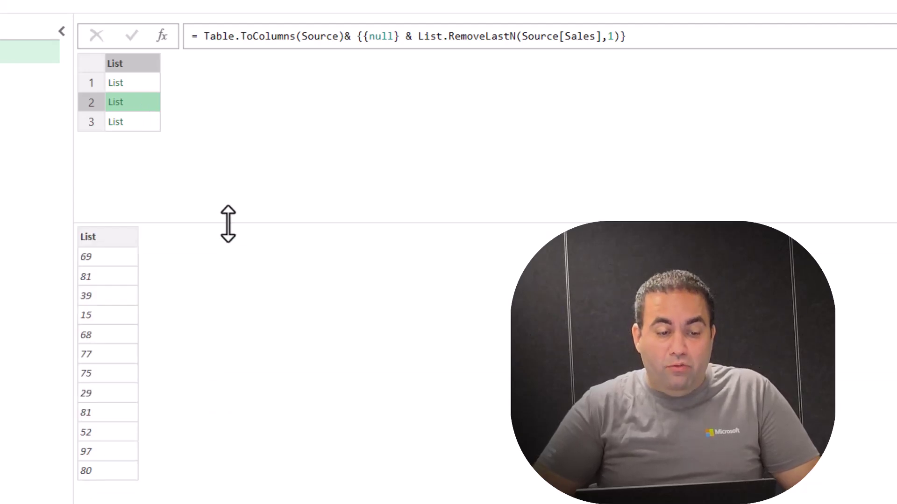
click(146, 123)
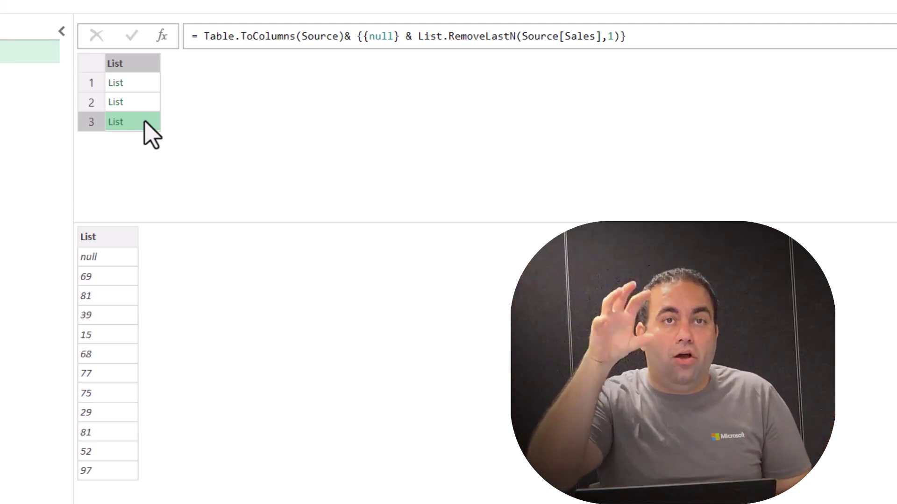
Wrap the whole list formula in Table.FromColumns( ) to turn the three lists into a table.
click(202, 37)
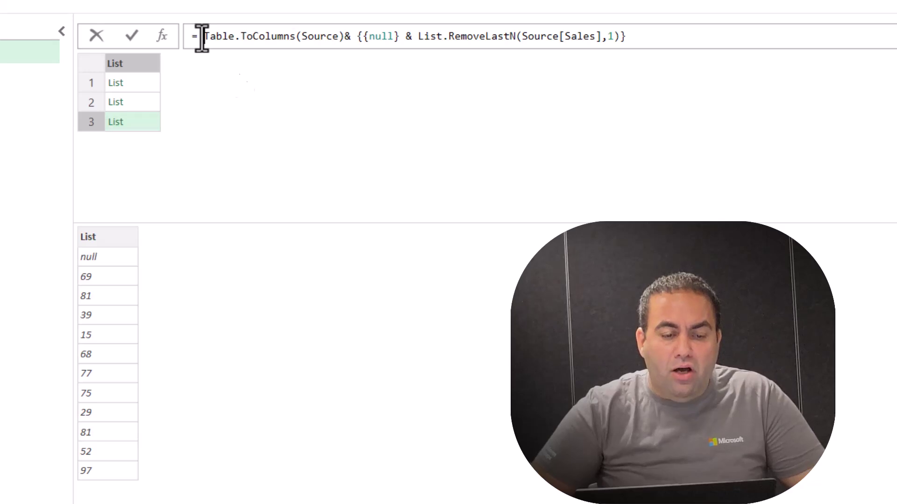
text((table)
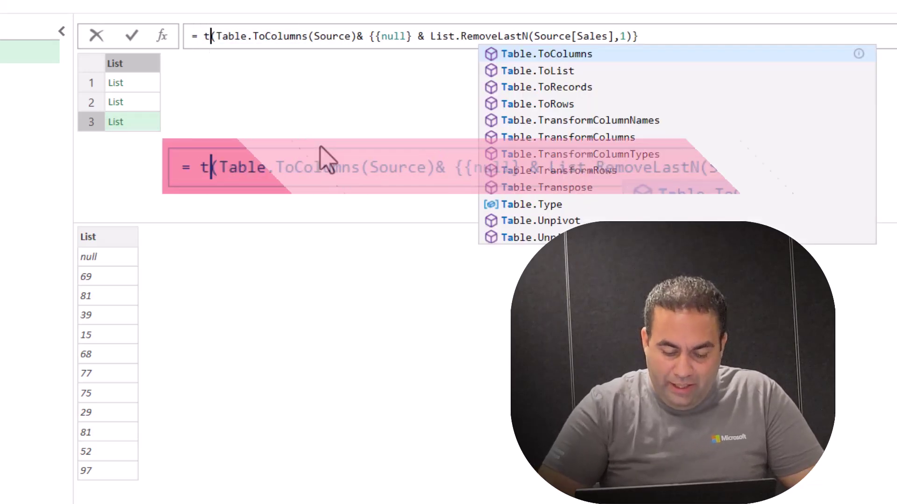
text(fromc)
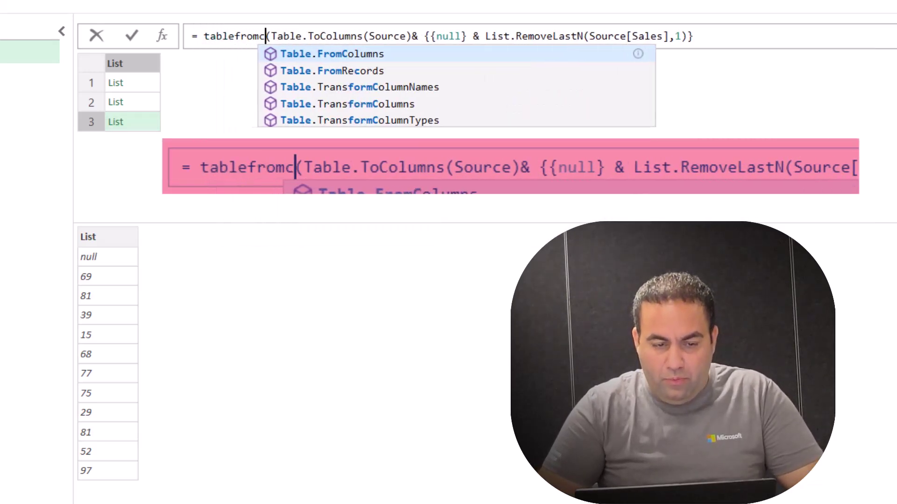
key(Tab)
click(779, 38)
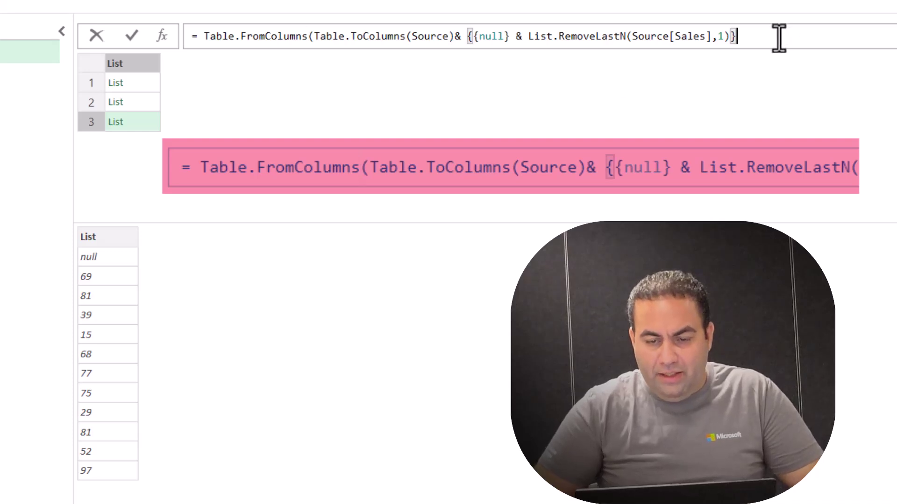
text())
key(Return)
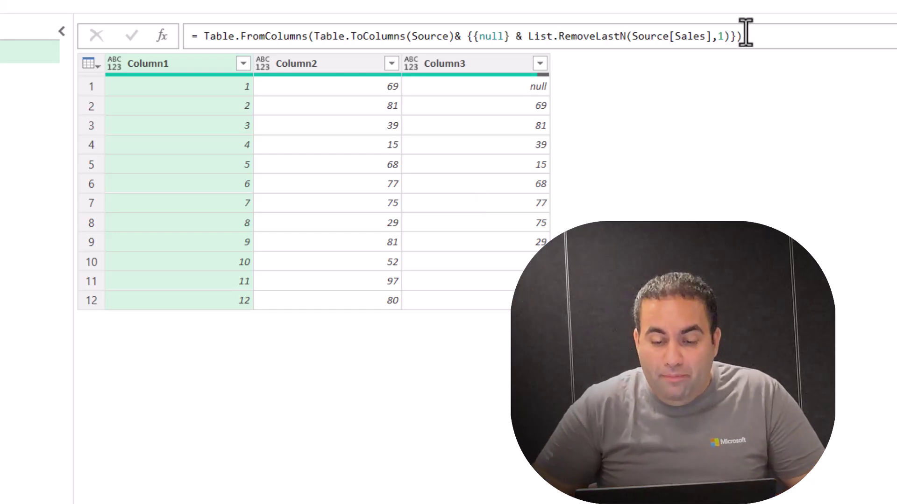
Add Table.ColumnNames(Source)&{"Previous sales"} as the second argument of Table.FromColumns to name the columns.
click(766, 40)
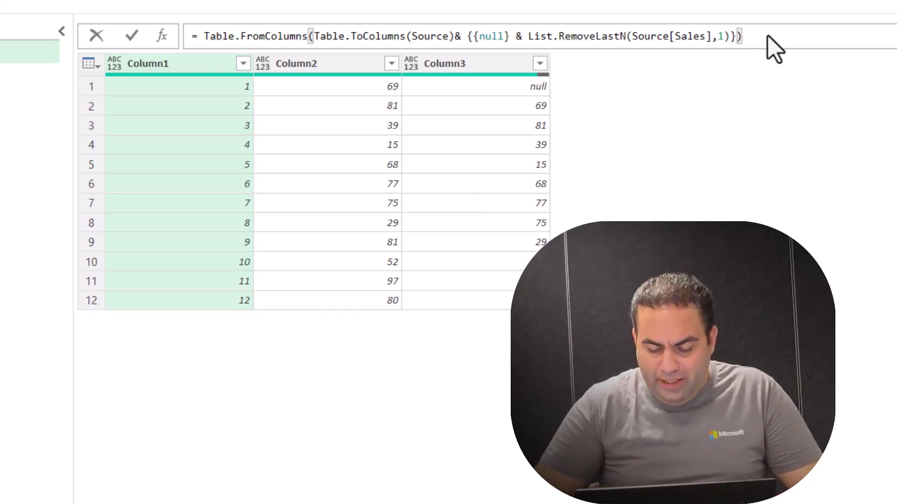
text(,)
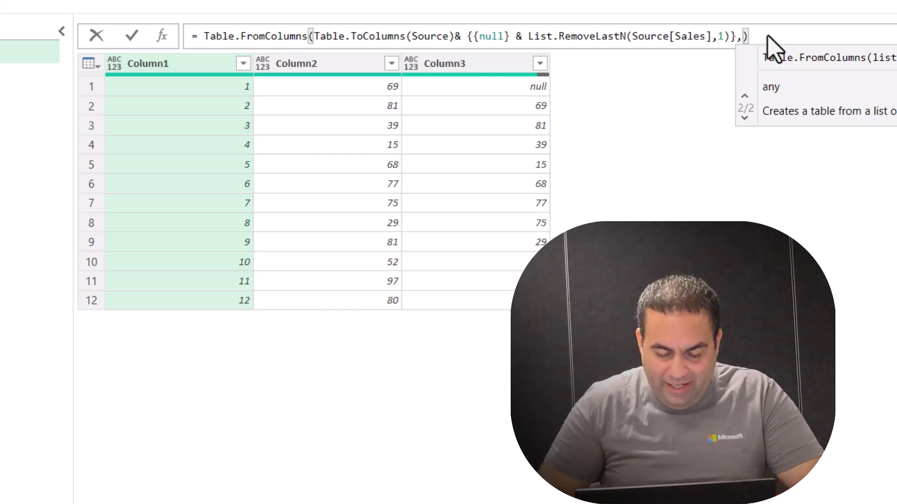
text(table)
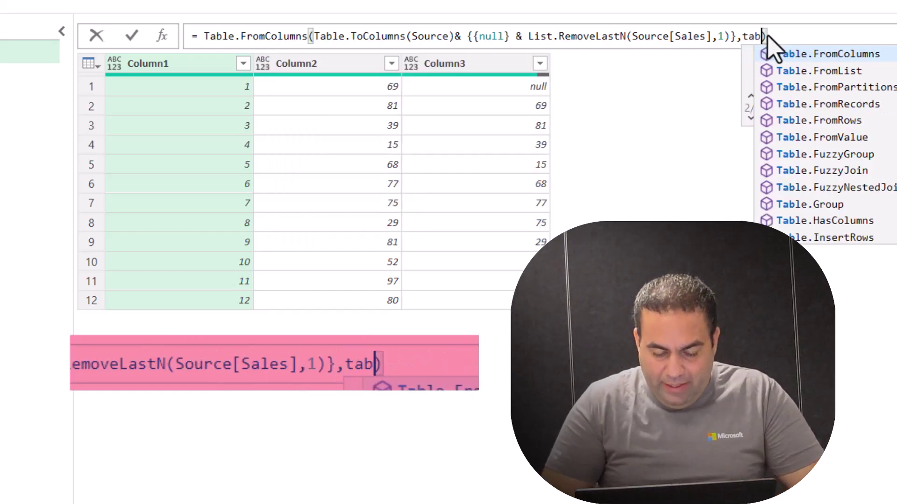
text(columna)
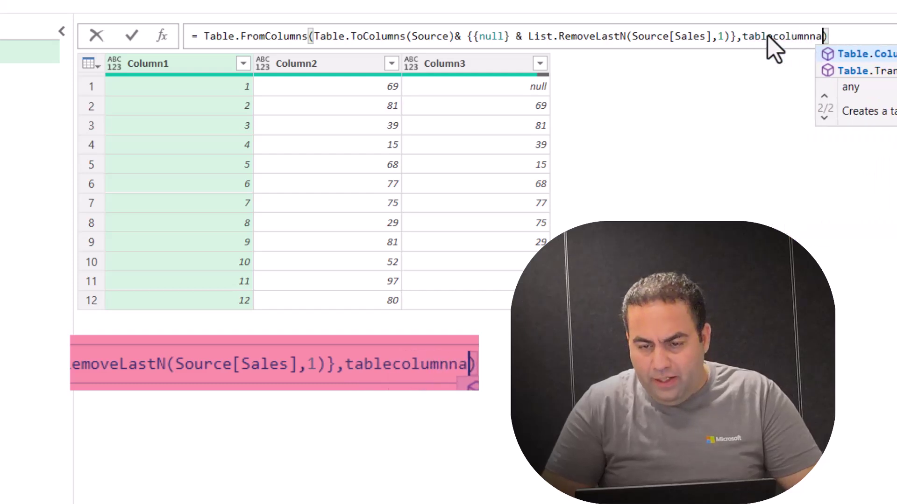
key(Tab)
text((Source)
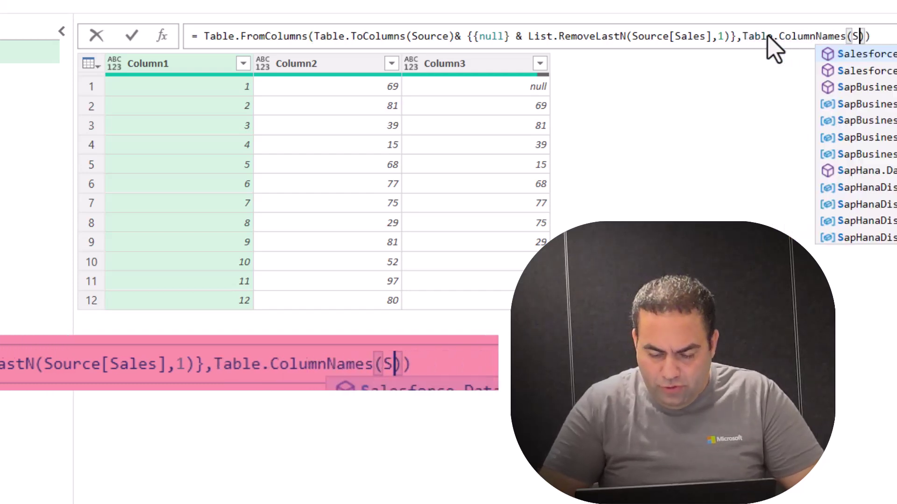
text())
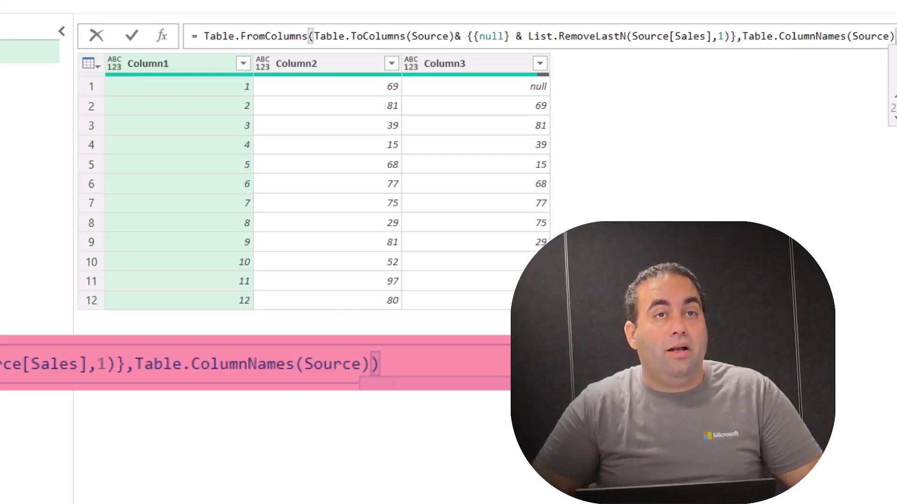
text(&)
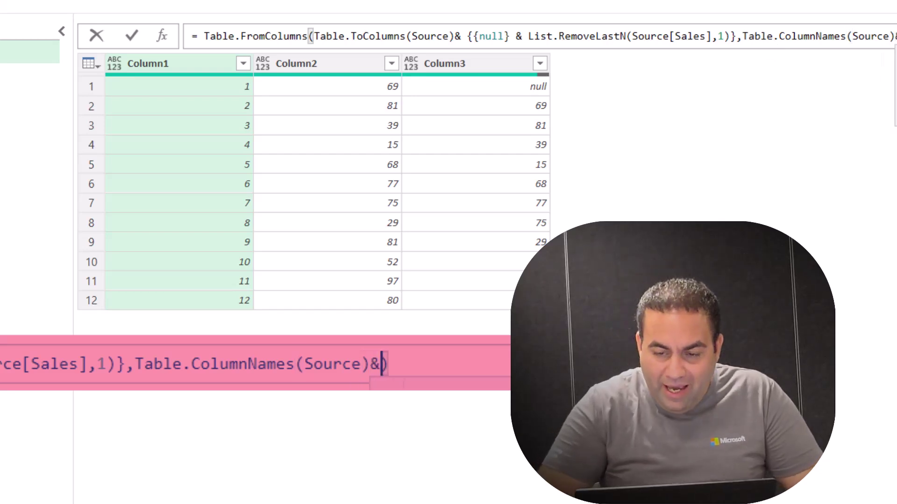
text({)
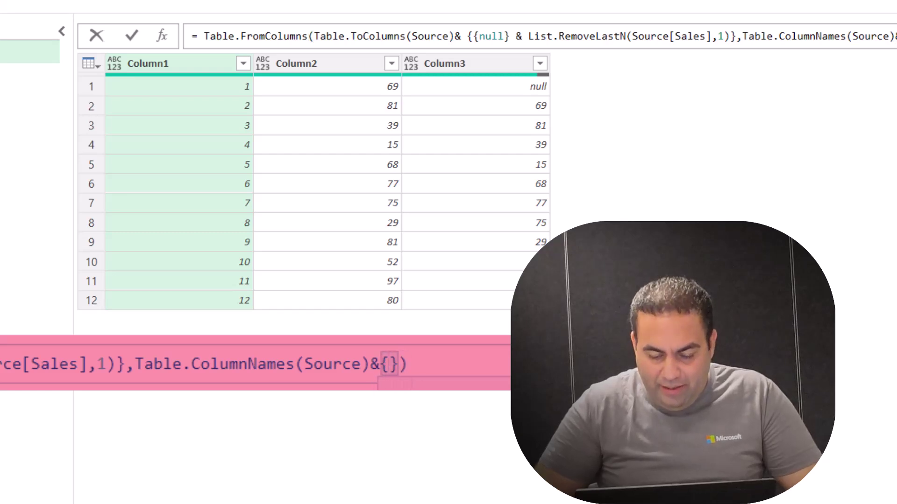
text("Previous sales)
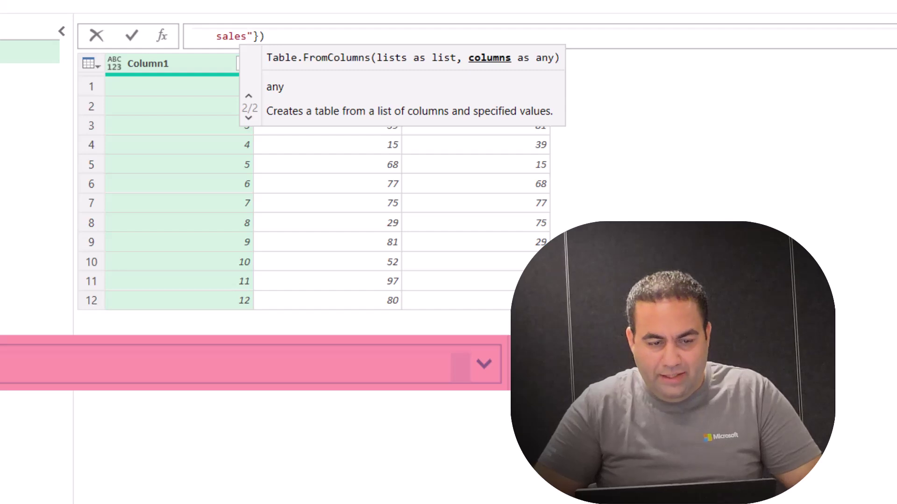
key(Return)
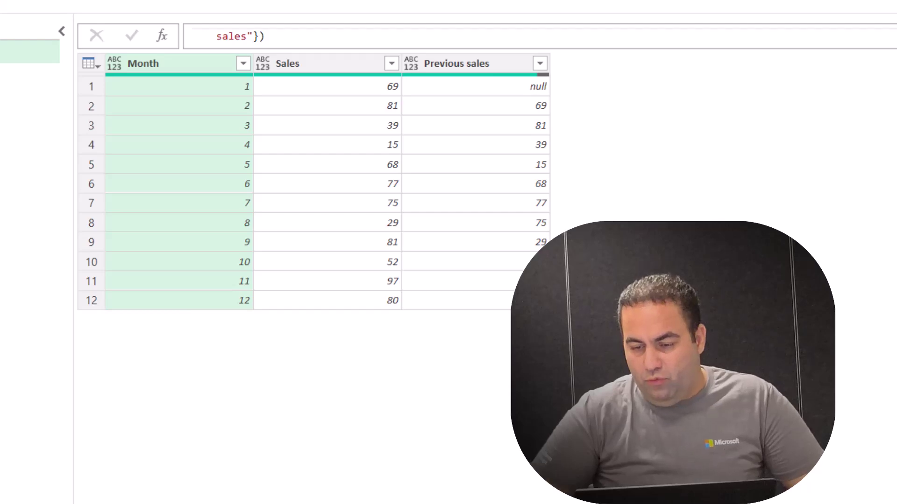
Delete the step after Source and add a custom column with the formula if Number.IsOdd([Month]) then [Sales] else null.
click(761, 220)
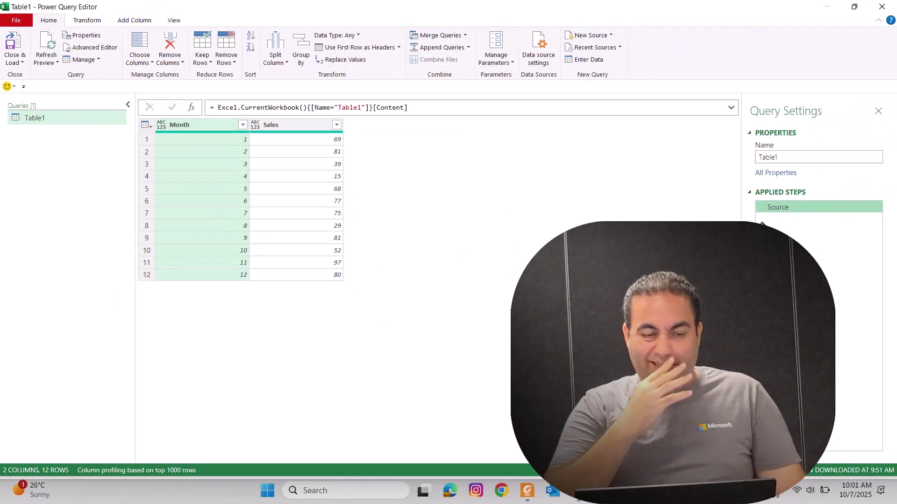
click(132, 21)
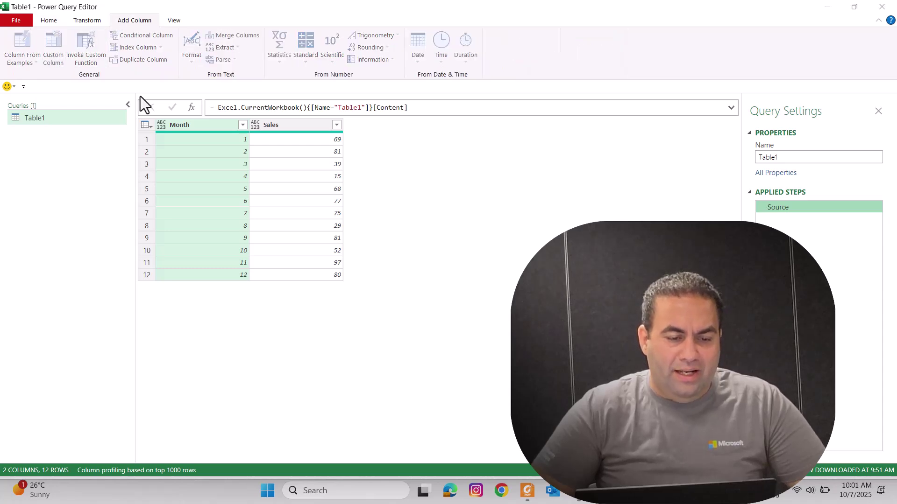
text(if isodd)
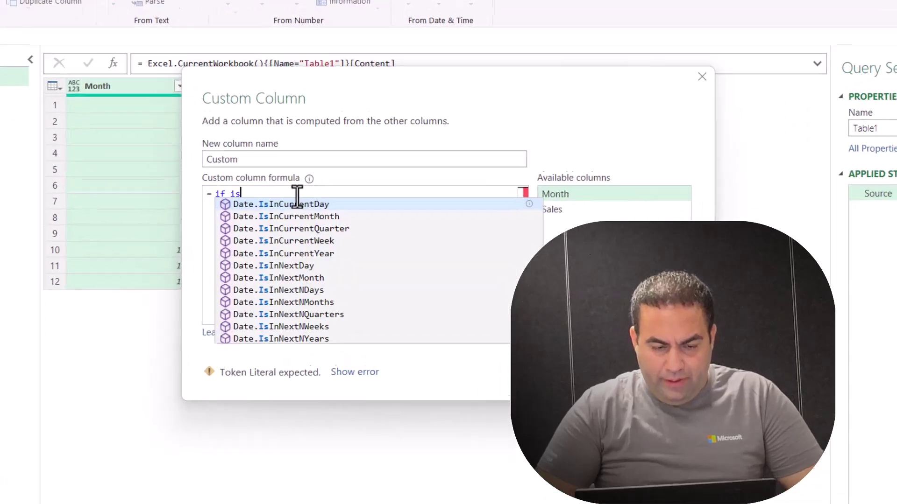
key(Tab)
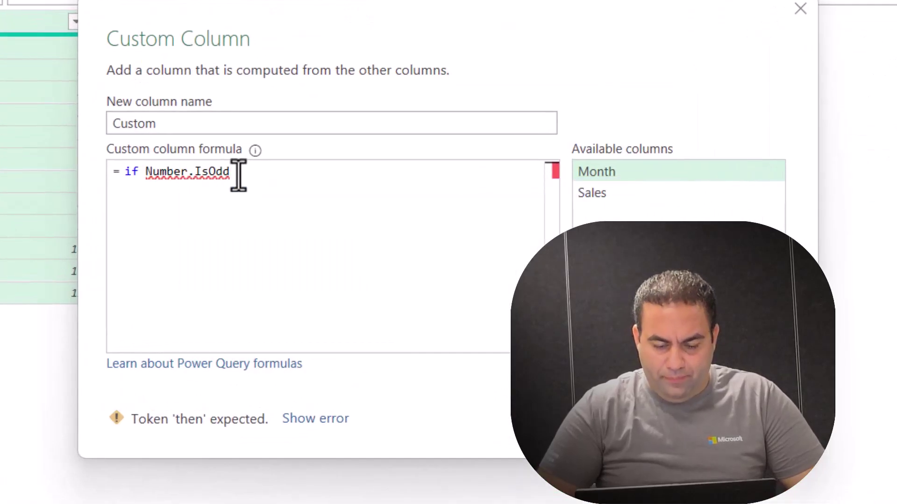
text(()
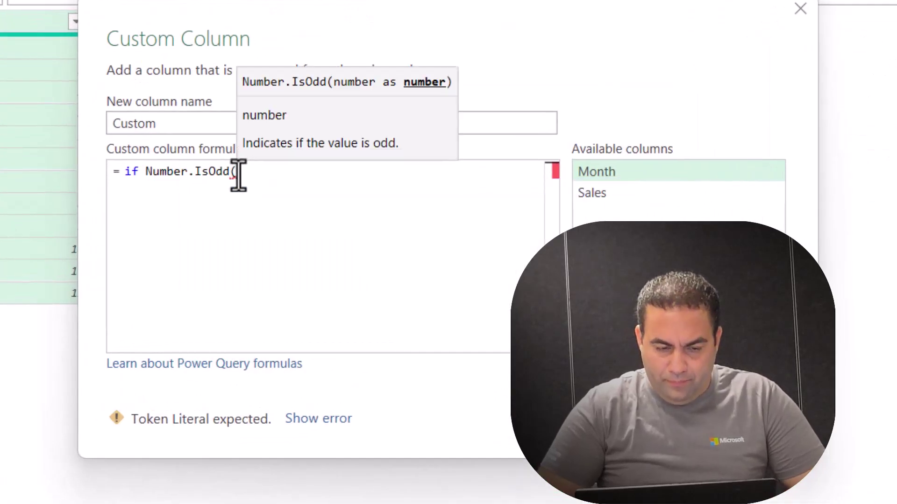
double_click(615, 173)
text() then)
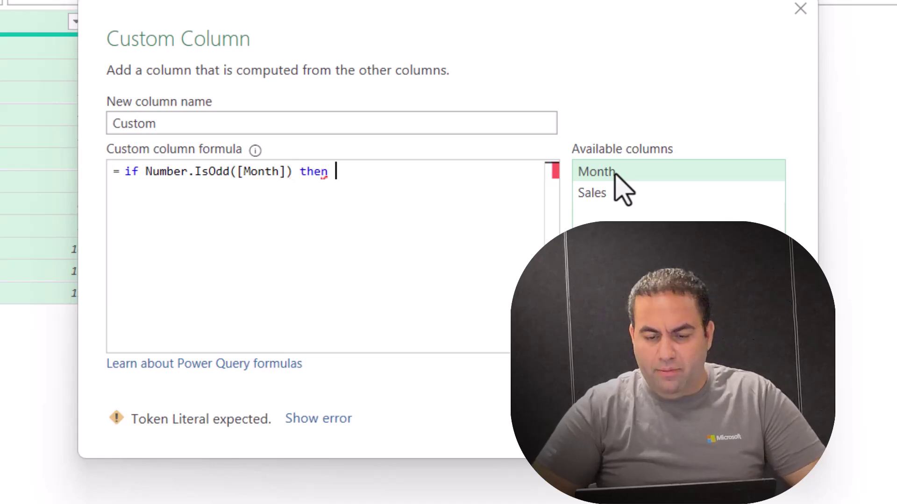
double_click(621, 197)
text(else nu)
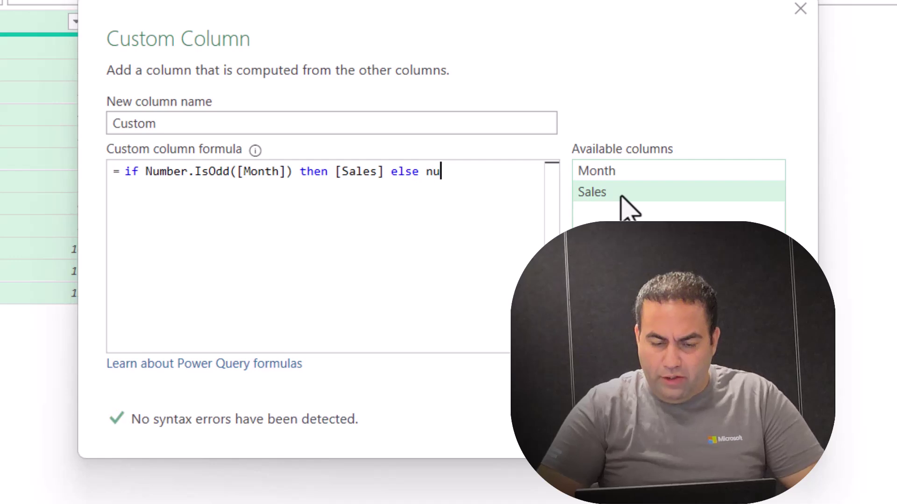
text(ll)
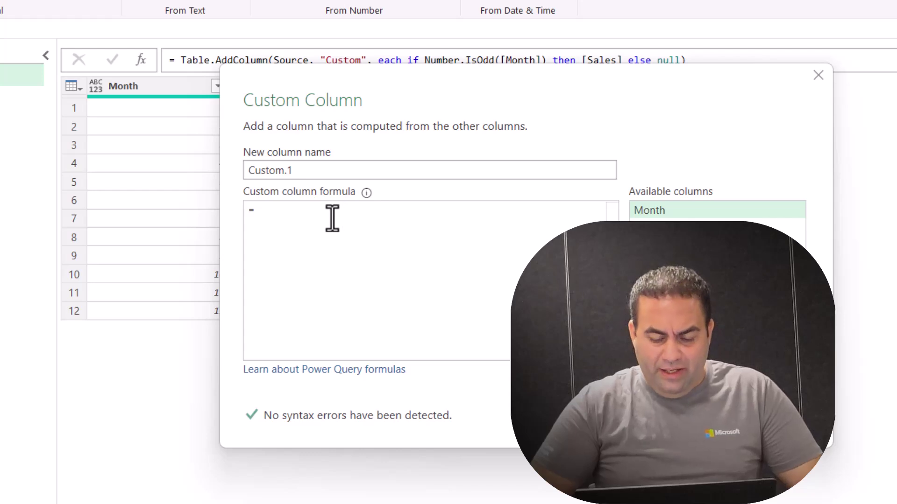
Add a second custom column, Custom.1, with the formula if Number.IsEven([Month]) then [Sales] else null.
text(if iseven)
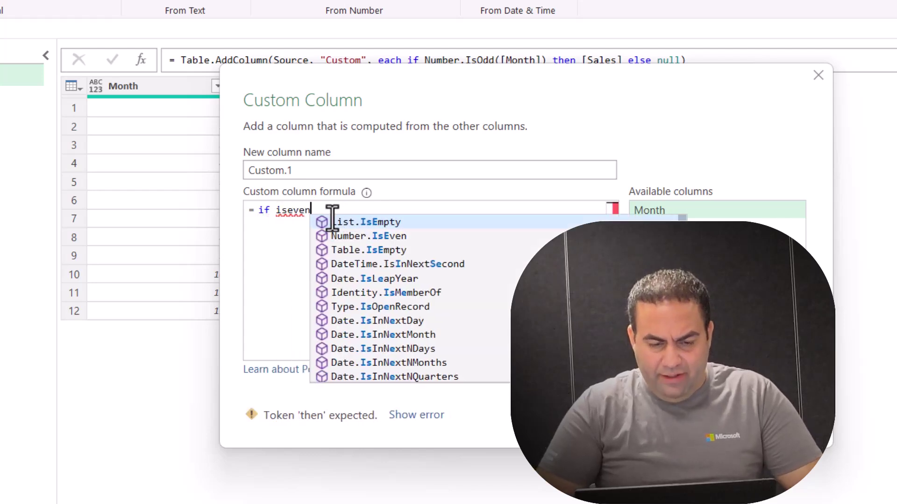
key(Tab)
text(()
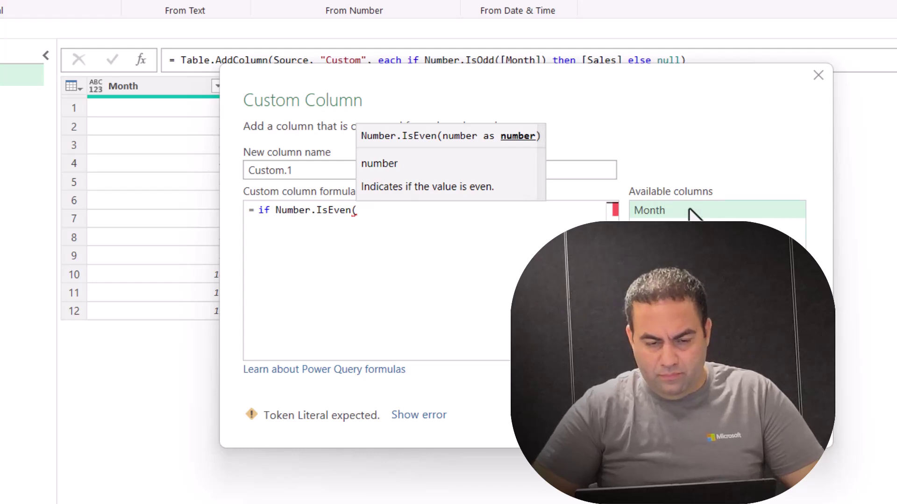
double_click(691, 211)
text() then)
double_click(691, 227)
text(else null)
key(Escape)
key(Escape)
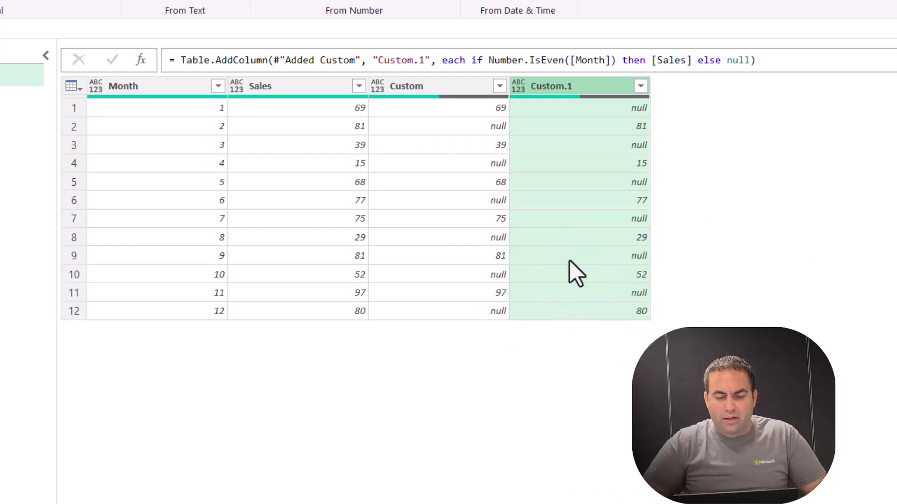
Fill the null values down in the Custom and Custom.1 columns and check a filled cell in each.
click(467, 89)
ctrl+click(569, 85)
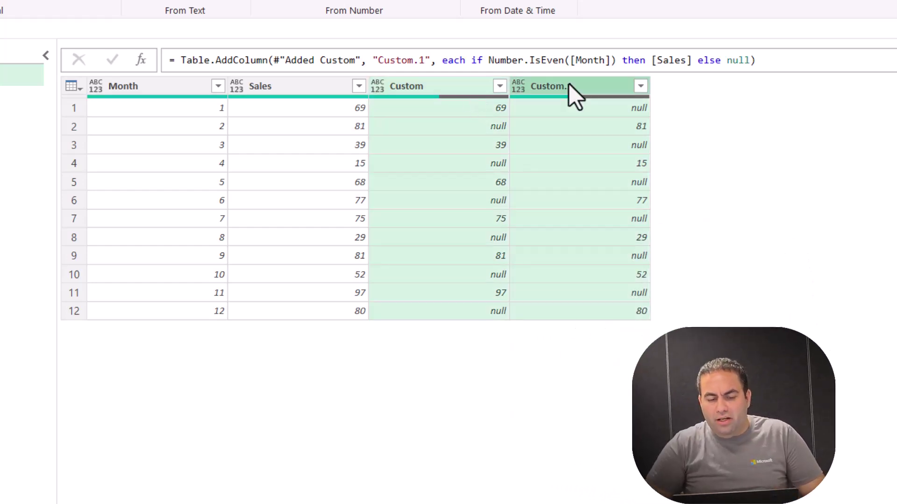
click(86, 20)
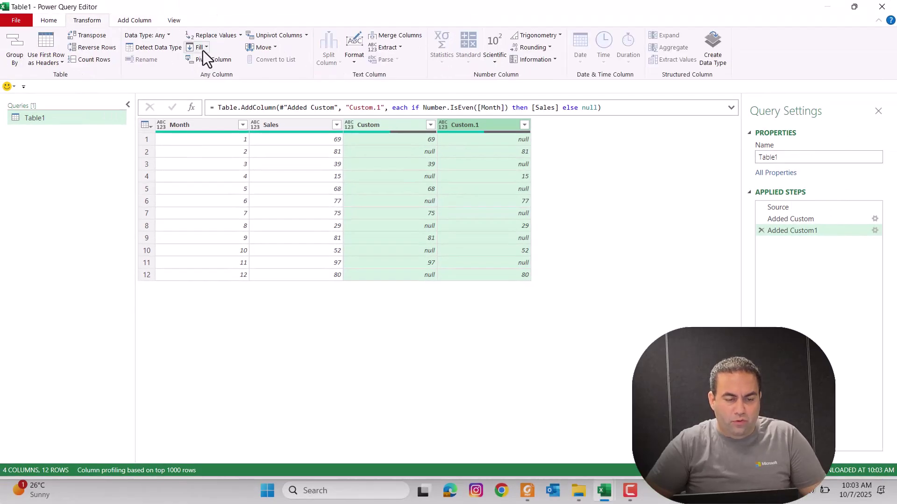
click(202, 47)
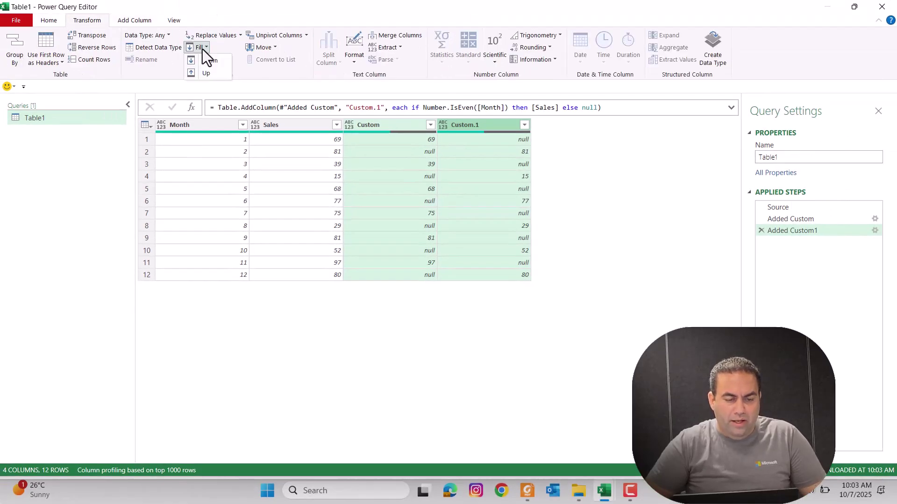
click(207, 63)
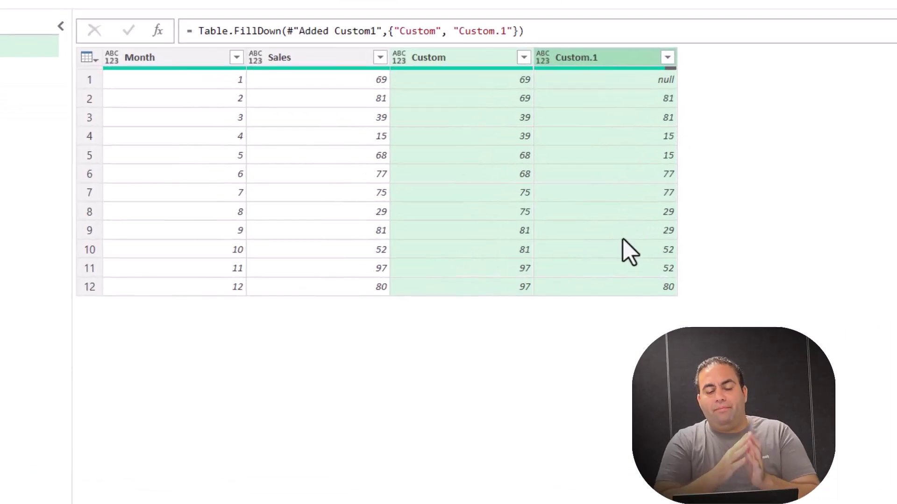
click(516, 99)
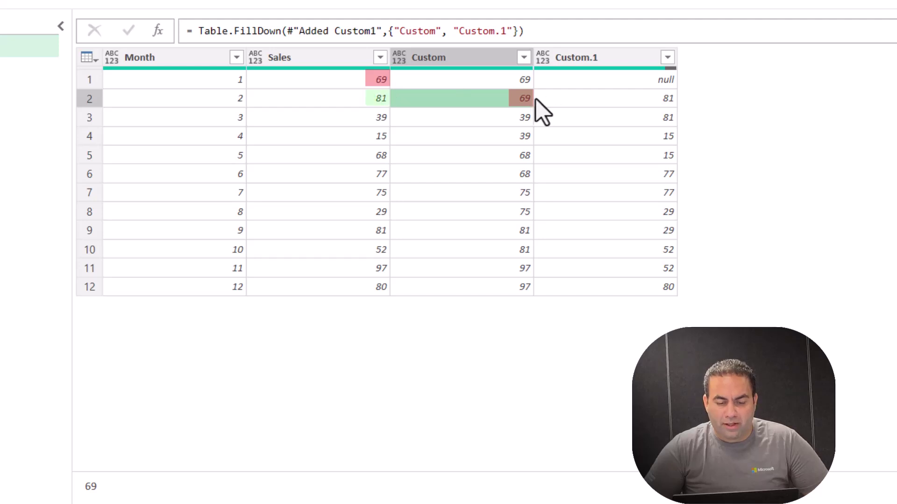
click(665, 119)
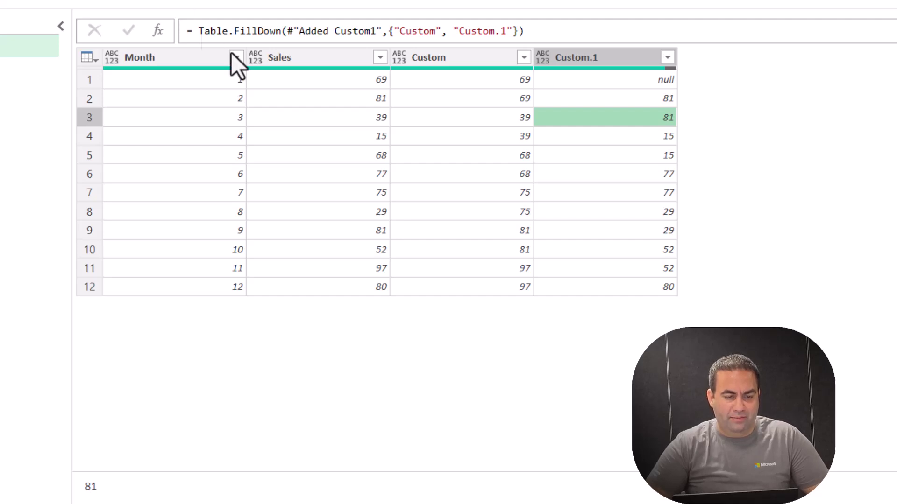
Start a custom column named Previous sales, opening its formula with the condition if Number.IsOdd([Month]).
text(Previous sales)
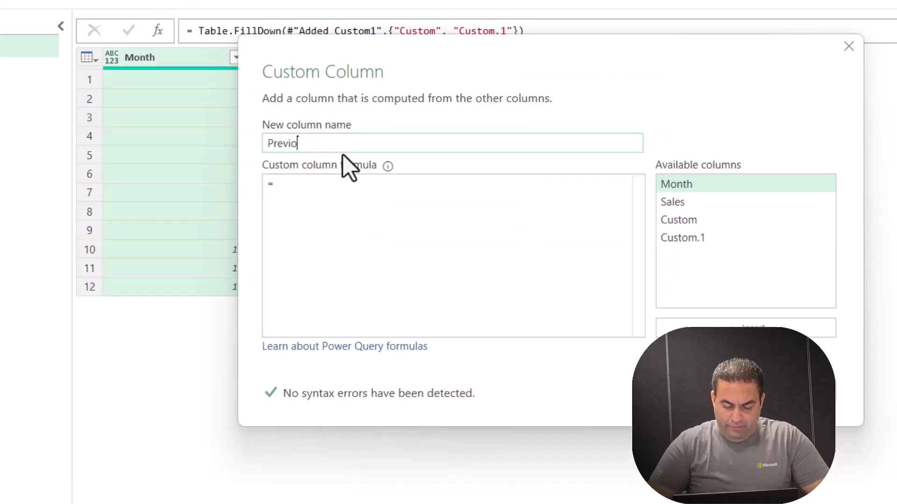
click(336, 204)
text(if iso)
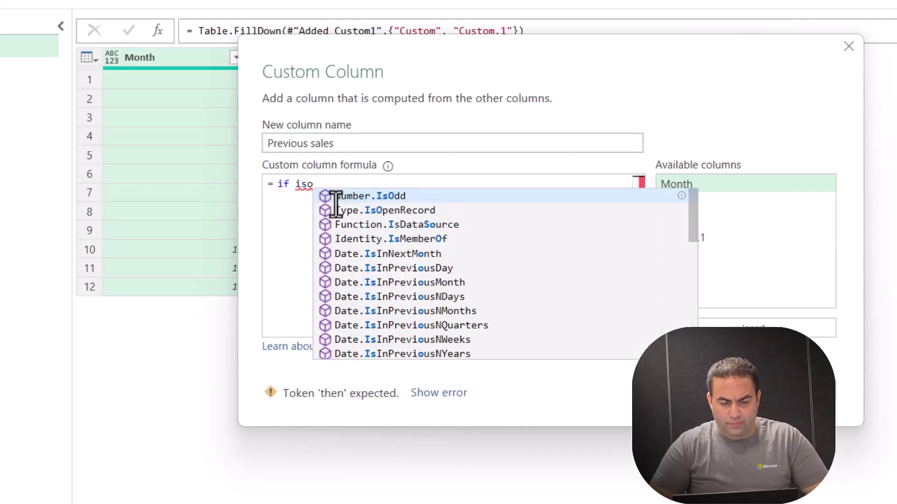
key(Tab)
text(()
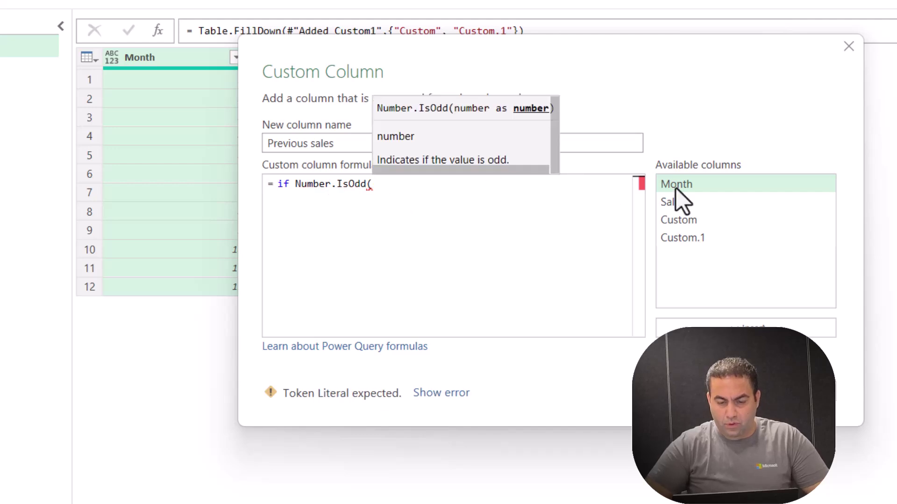
double_click(710, 184)
text())
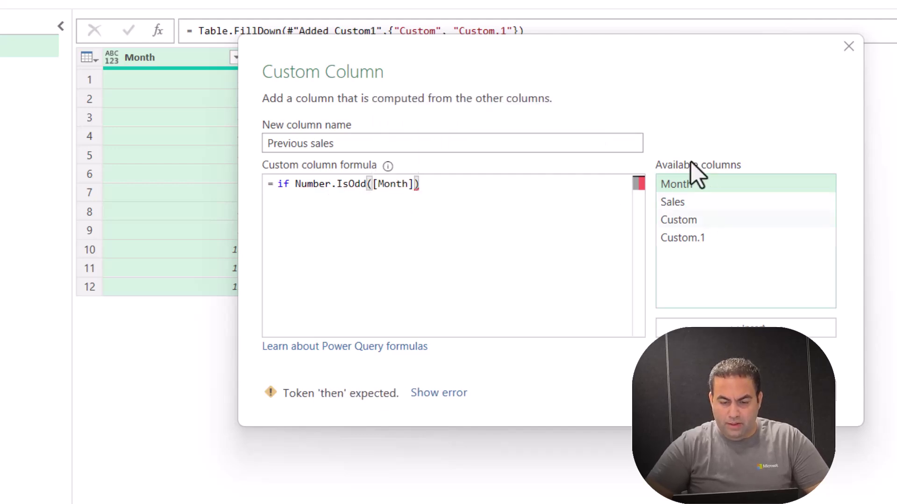
Complete the Previous sales formula with then [Custom.1] else [Custom] and add the column to the table.
drag(629, 43, 803, 161)
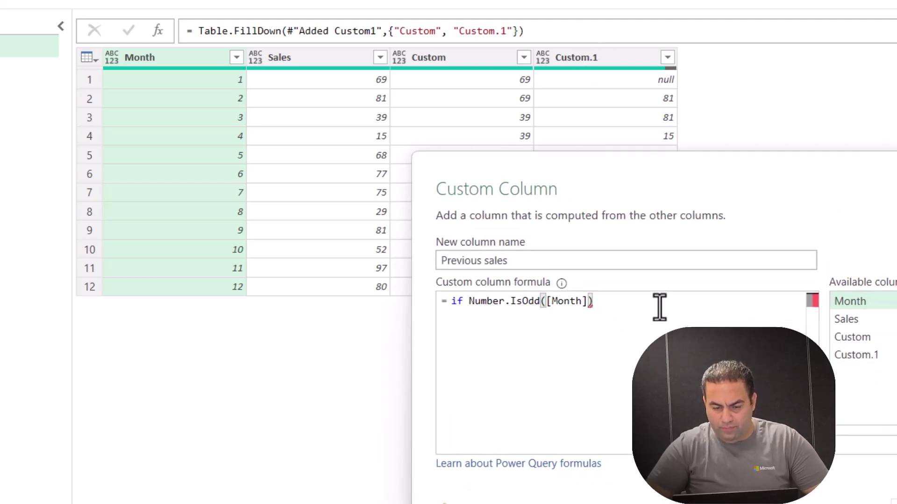
text(then)
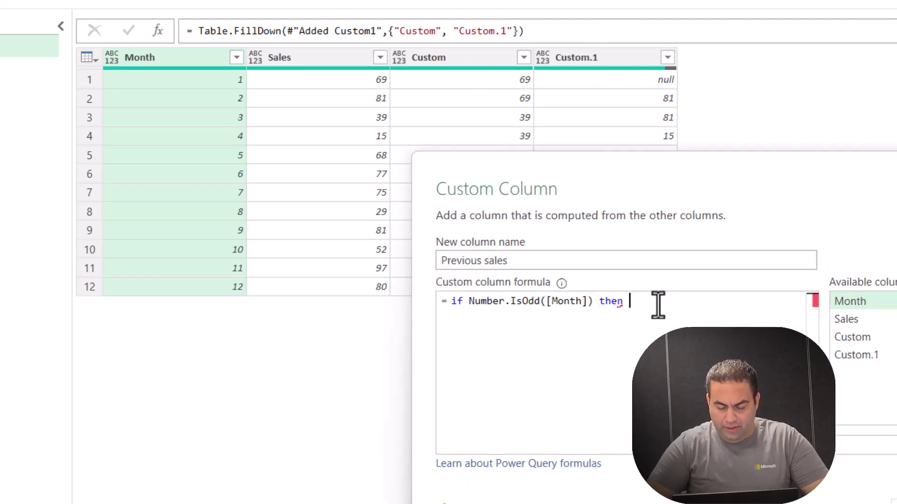
double_click(877, 357)
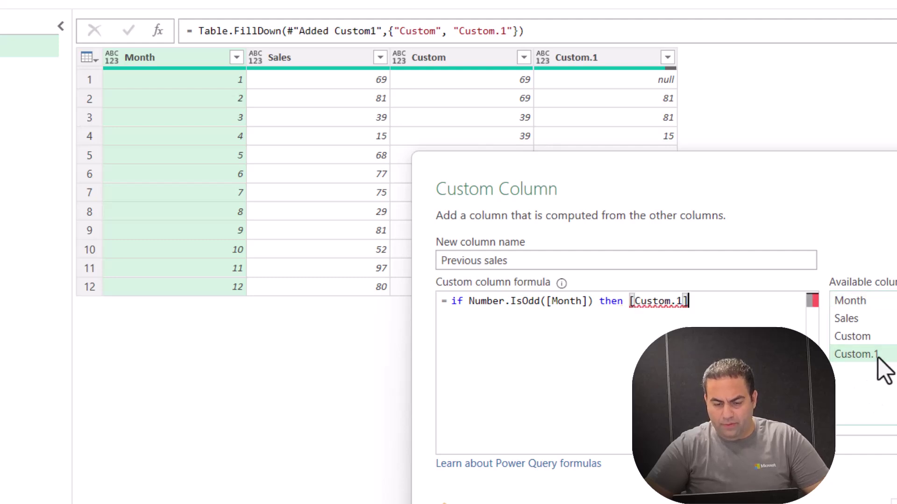
text(else)
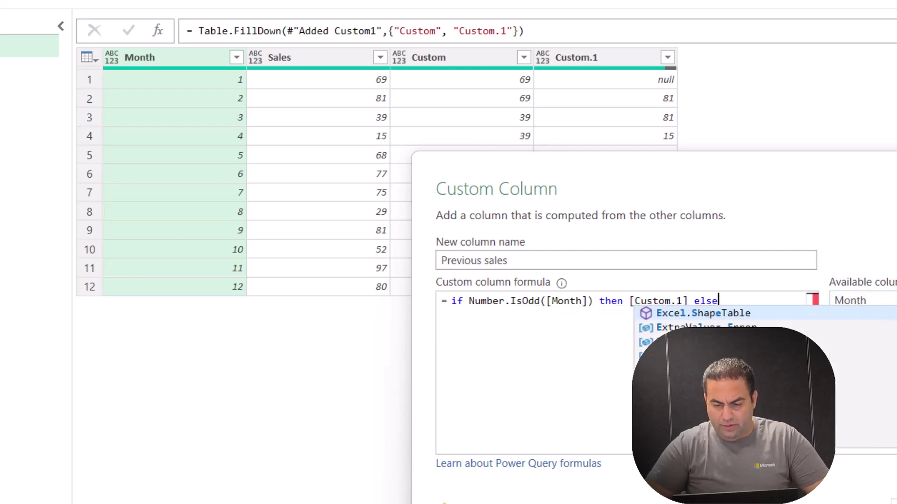
key(Escape)
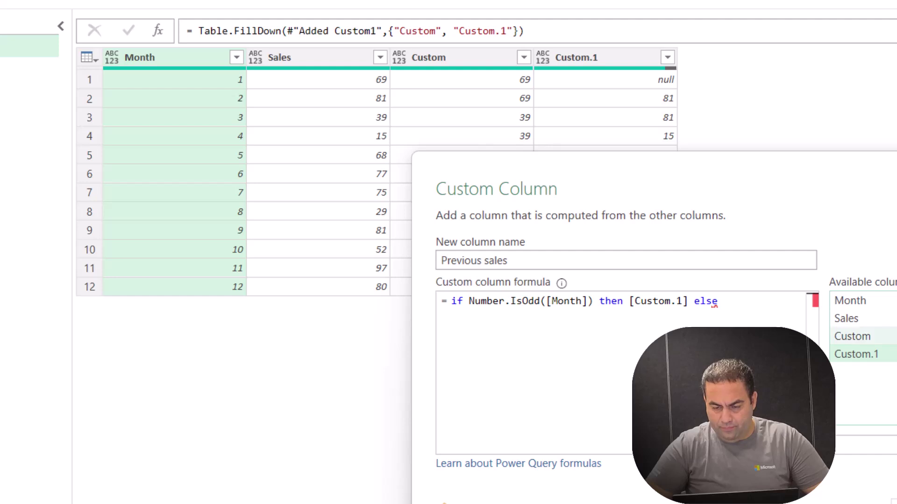
double_click(852, 336)
key(Return)
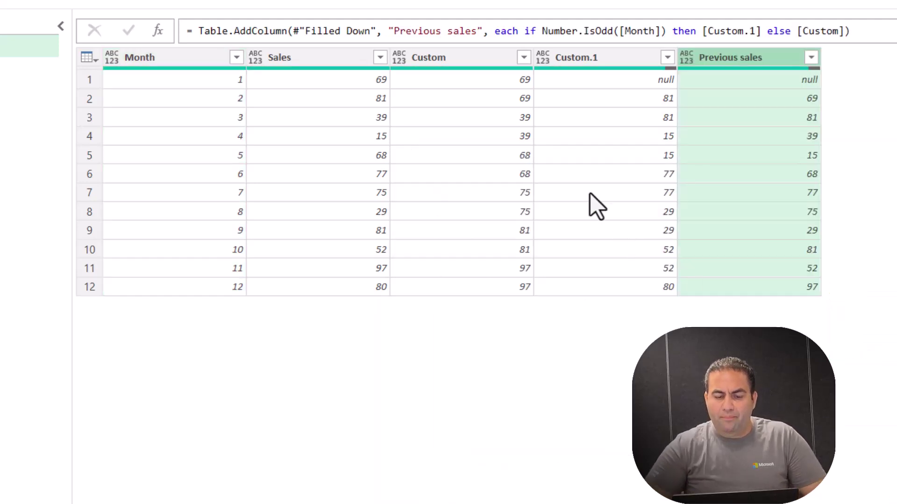
Remove the helper columns Custom and Custom.1 and check several cells of the Previous sales column.
click(469, 64)
ctrl+click(599, 55)
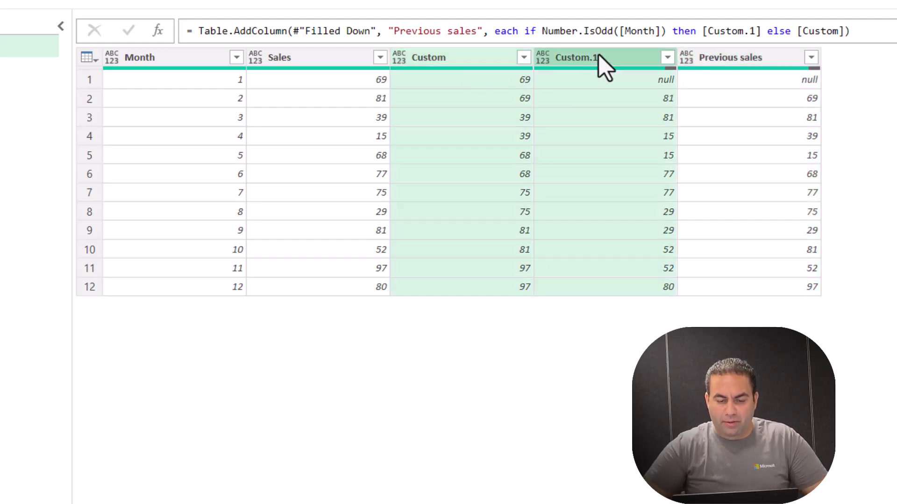
right_click(599, 55)
click(652, 88)
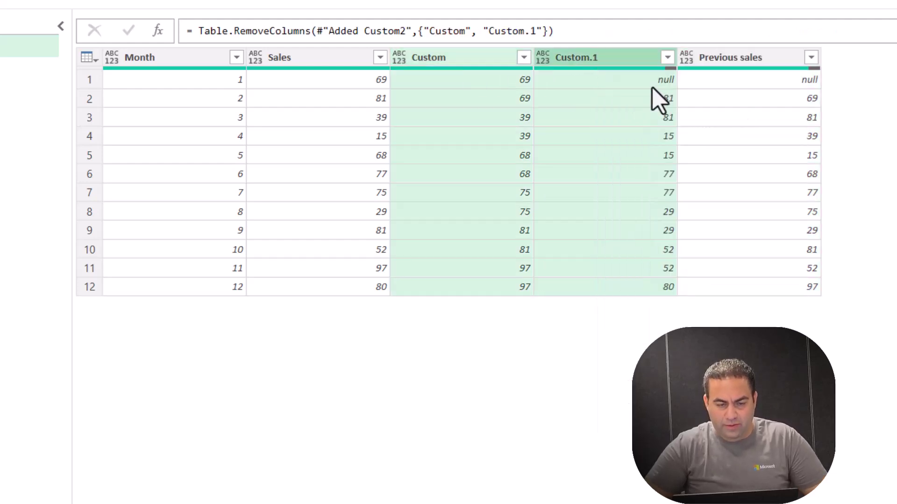
click(487, 102)
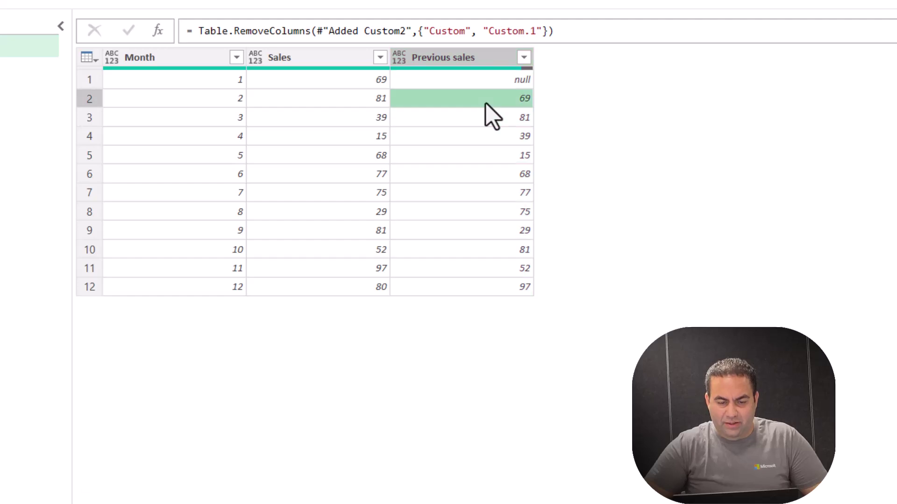
click(499, 125)
click(503, 154)
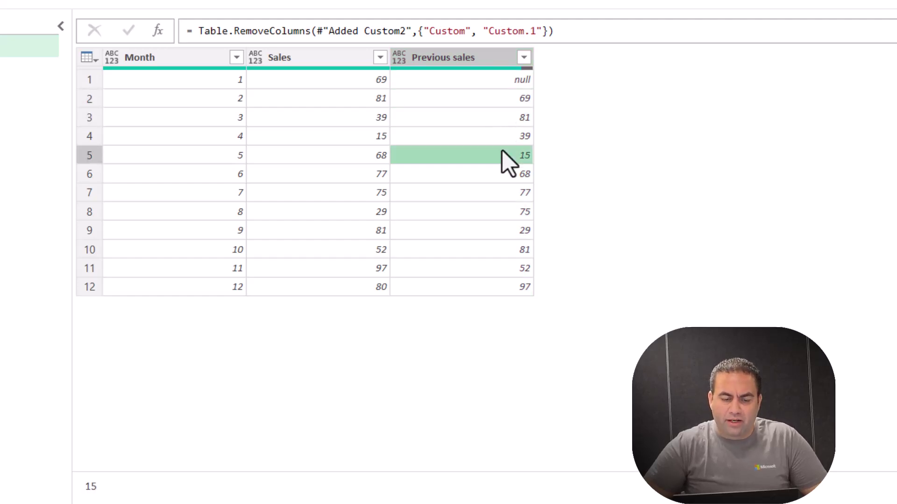